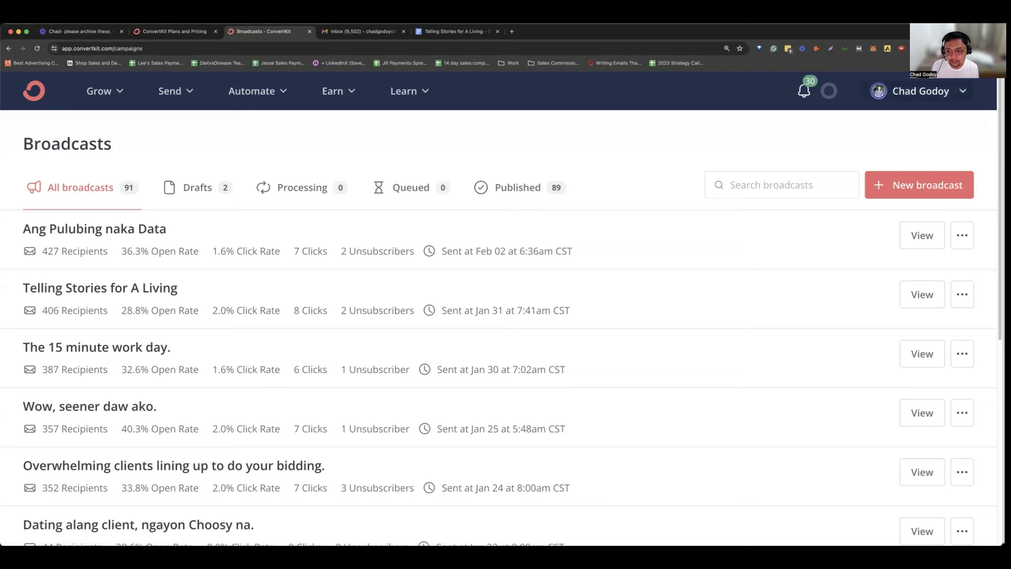
Step: Open the list of all broadcasts from the email sending options
left_click(179, 93)
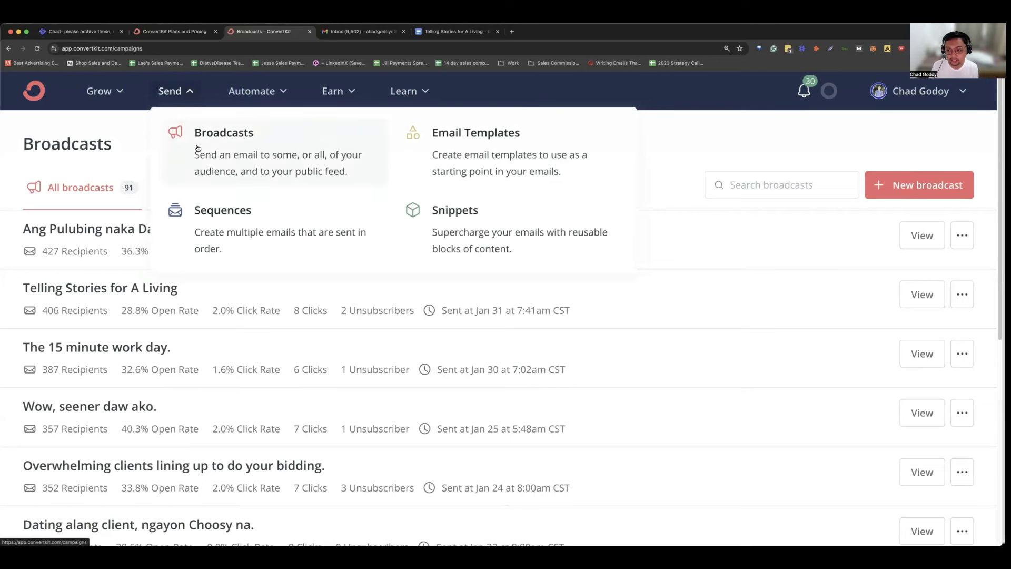
left_click(181, 93)
left_click(181, 93)
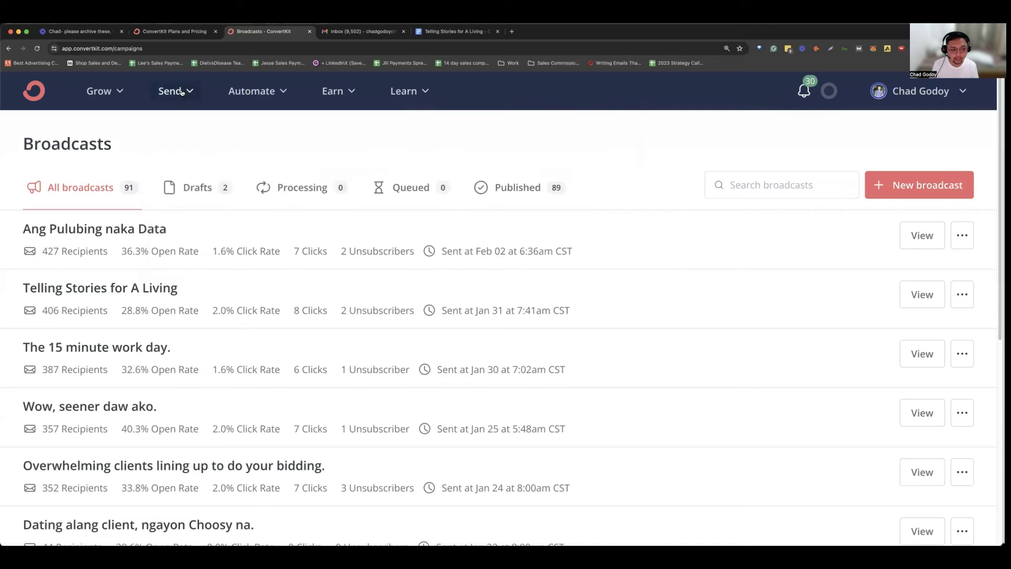
left_click(181, 93)
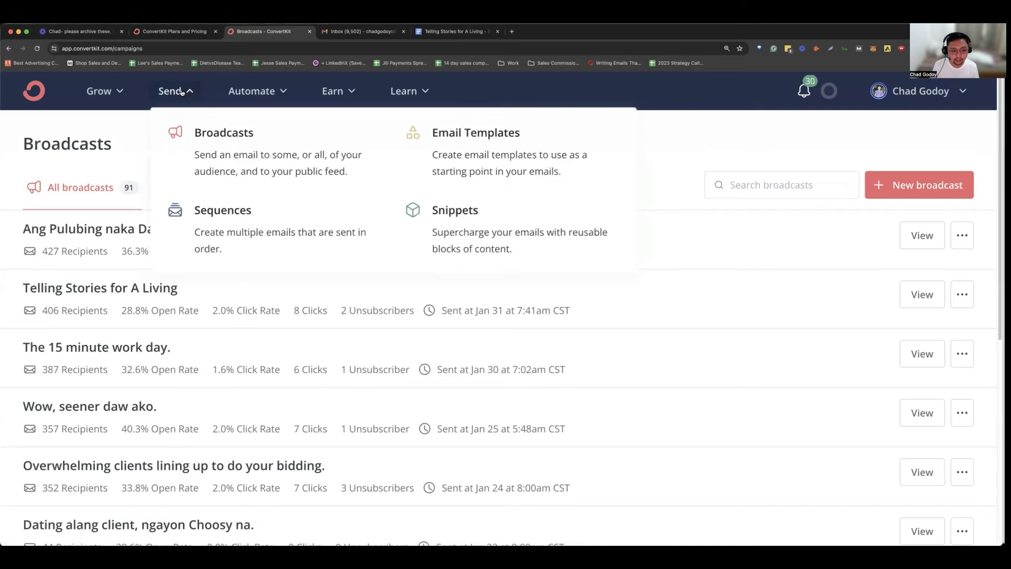
left_click(196, 133)
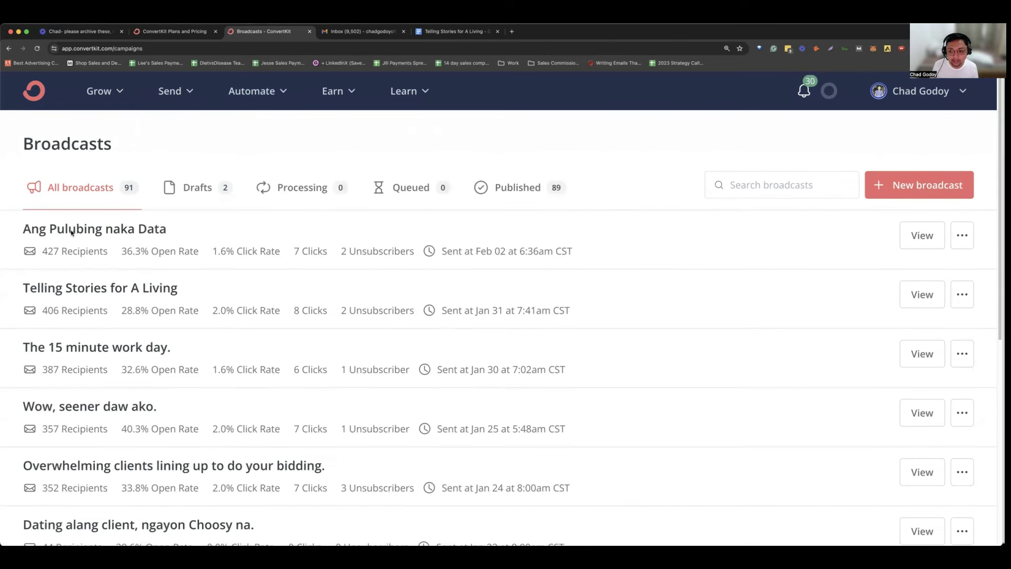
Step: Look over the sent broadcasts and create a new broadcast
scroll(73, 230, "down", 1)
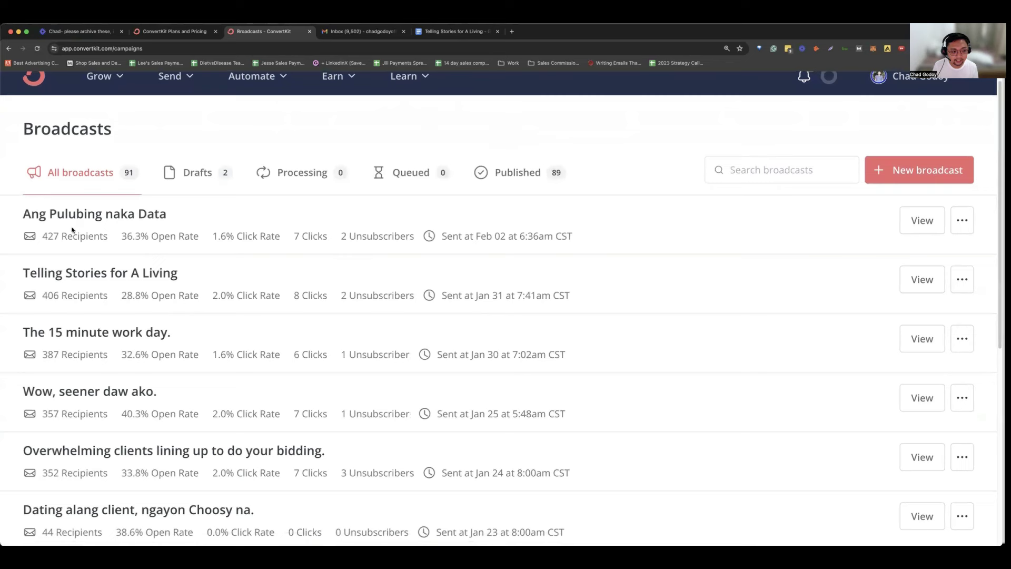
scroll(5, 215, "down", 1)
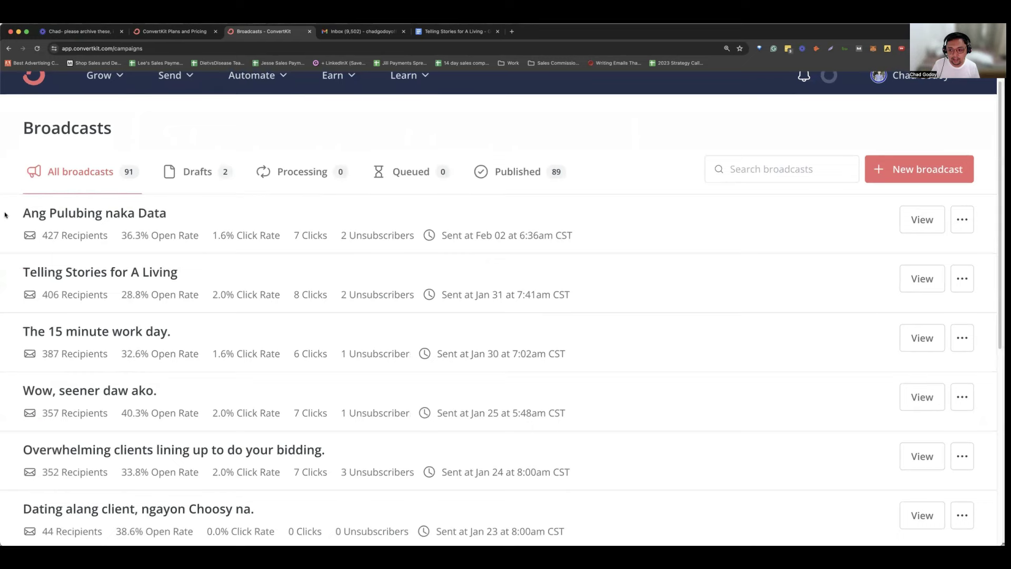
scroll(5, 215, "up", 1)
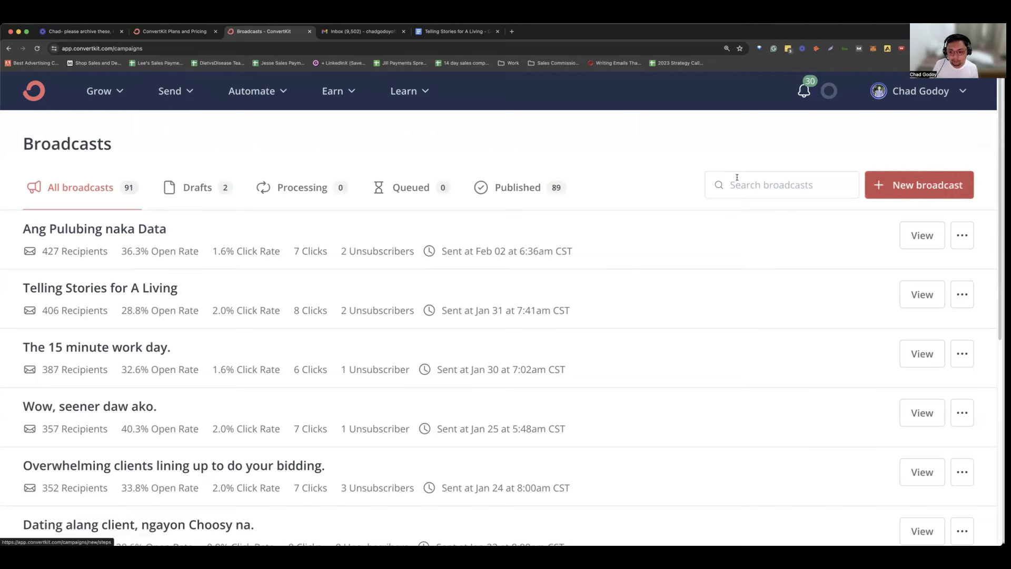
left_click(900, 183)
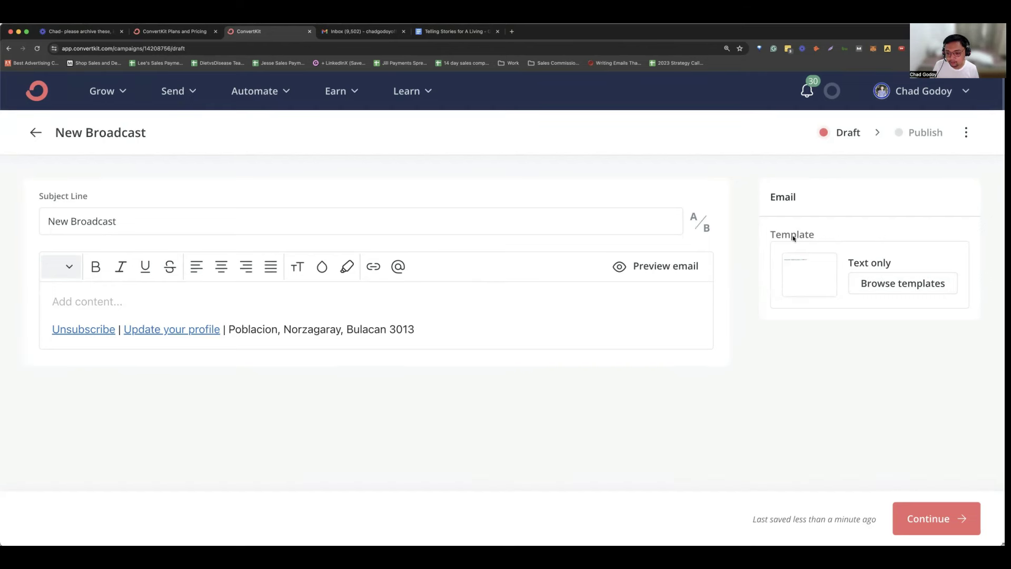
Step: Browse the saved email templates and the ConvertKit Library designs, then close the chooser without picking a different template
left_click(872, 286)
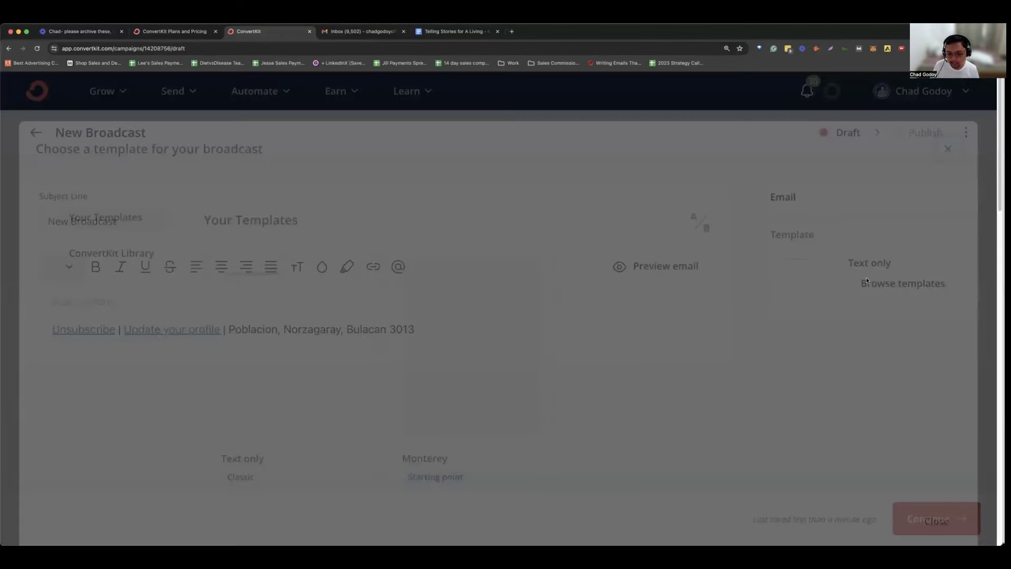
scroll(363, 267, "down", 5)
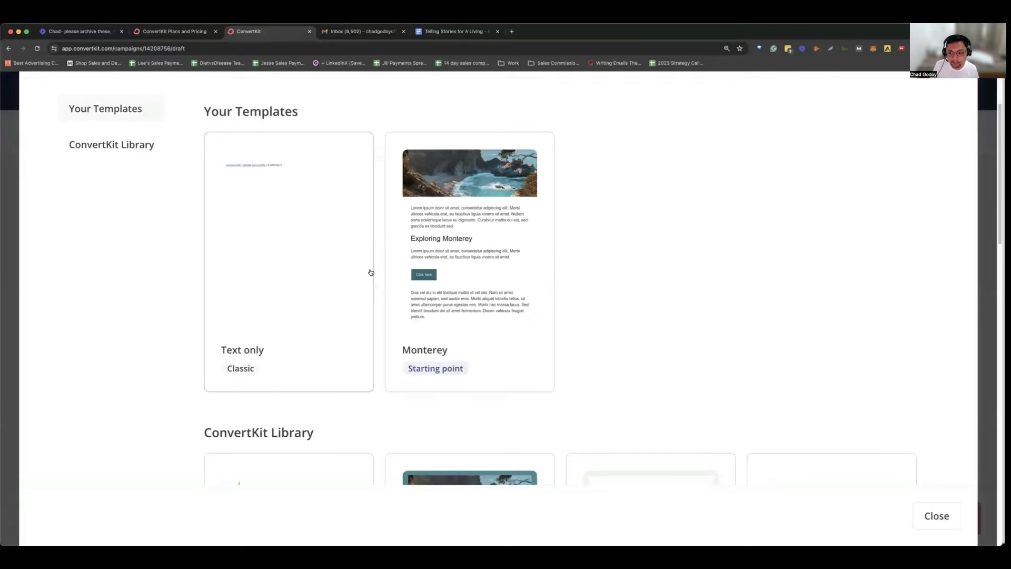
scroll(388, 272, "down", 10)
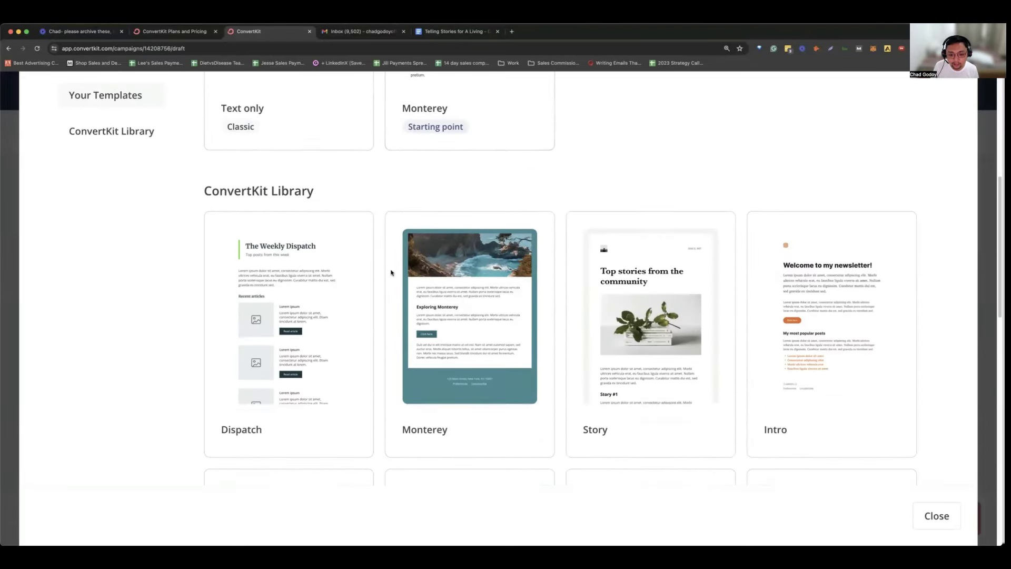
scroll(405, 269, "down", 5)
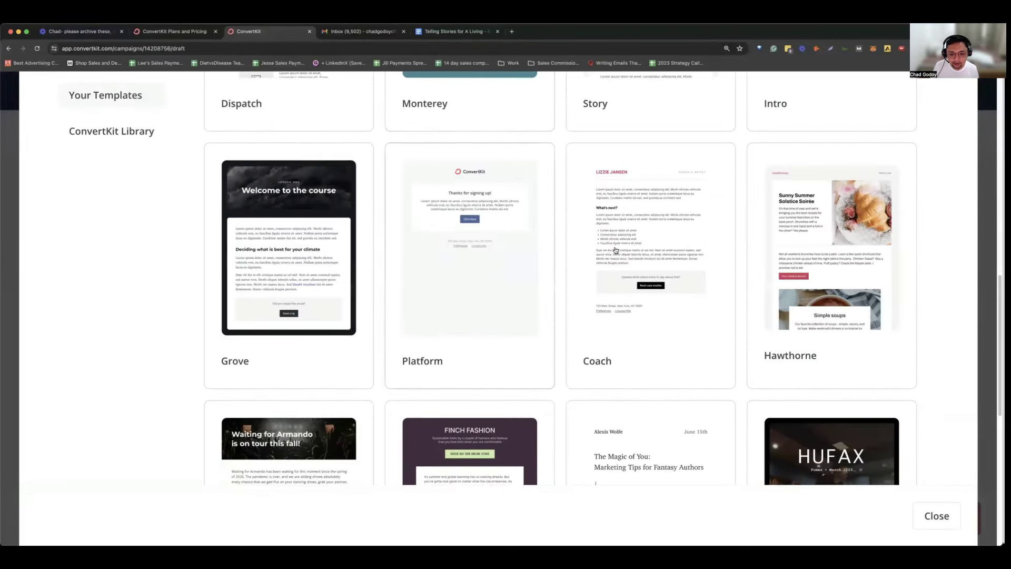
scroll(803, 186, "down", 1)
scroll(803, 185, "down", 2)
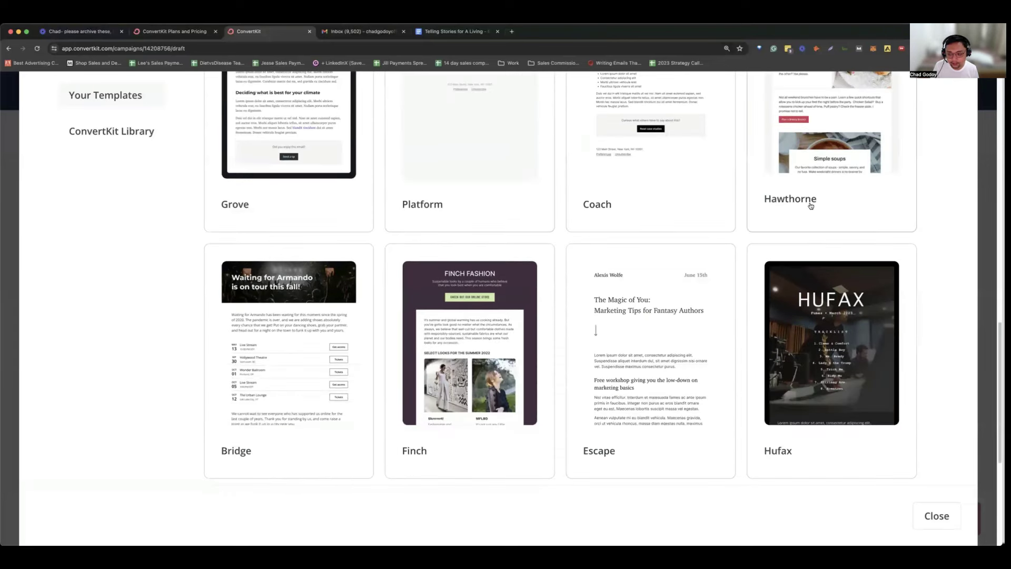
scroll(809, 199, "up", 5)
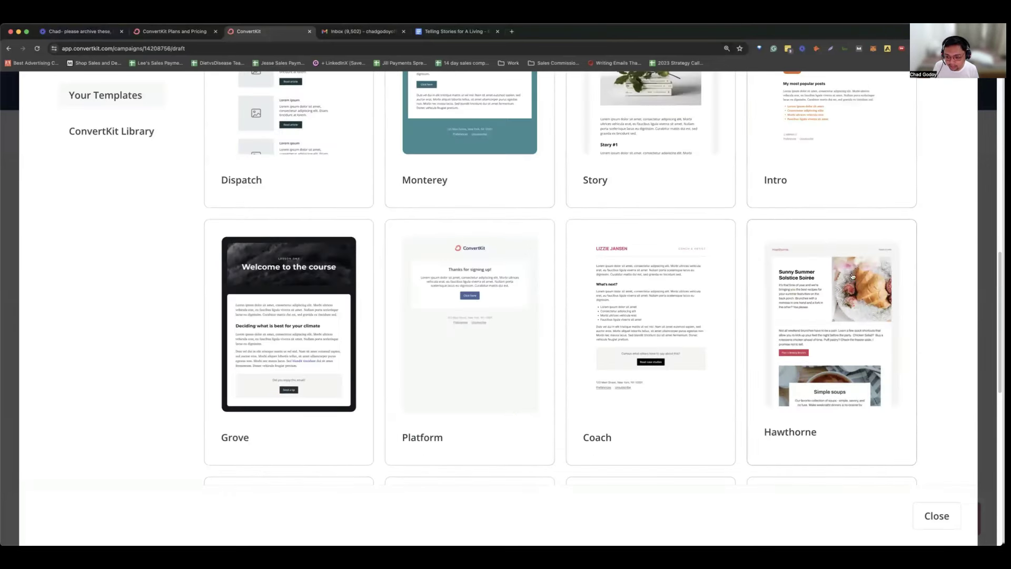
scroll(860, 288, "down", 1)
scroll(859, 288, "down", 5)
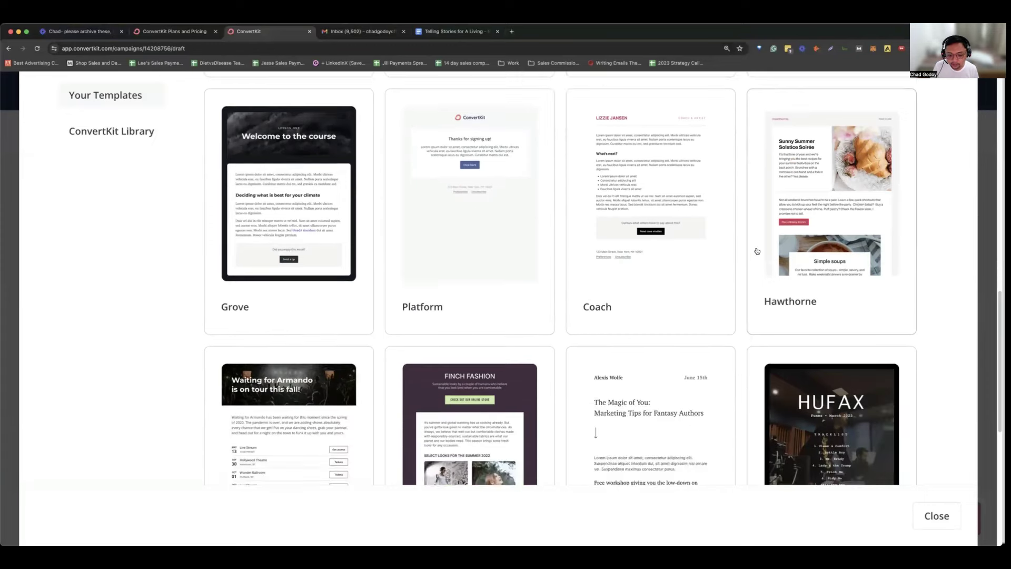
scroll(757, 251, "down", 3)
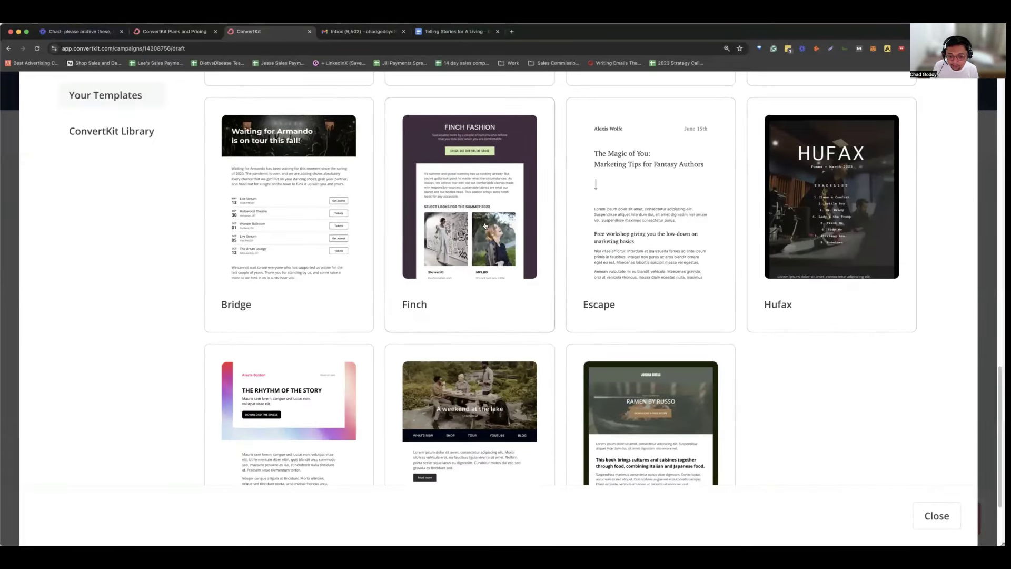
scroll(485, 244, "up", 1)
scroll(484, 243, "down", 2)
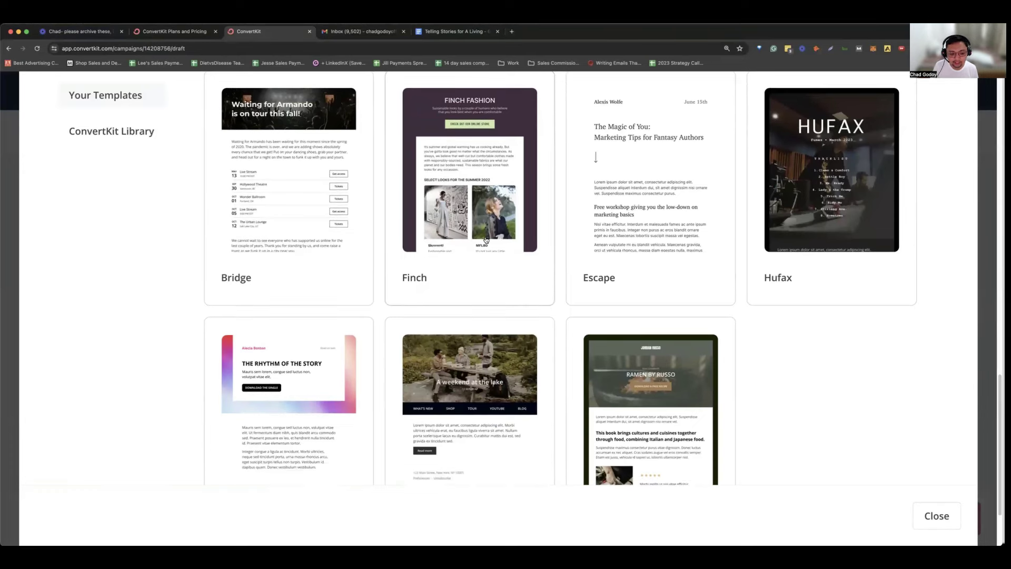
scroll(474, 247, "up", 3)
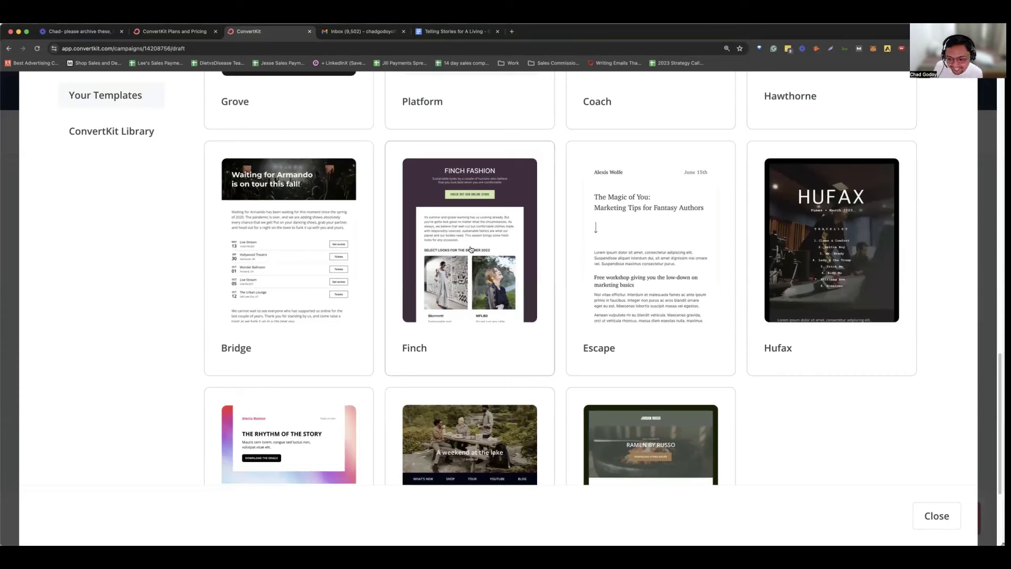
scroll(469, 235, "up", 7)
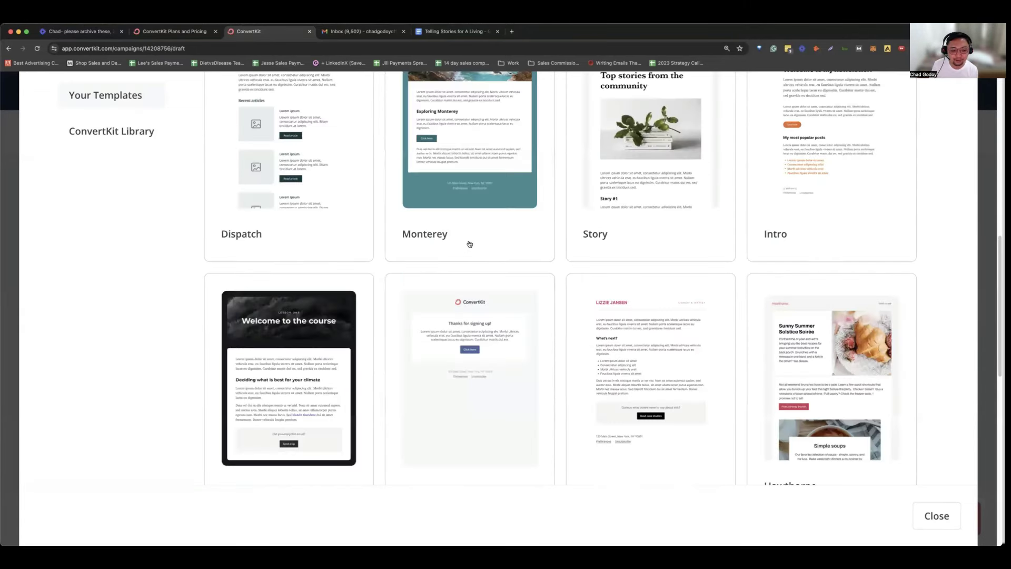
scroll(470, 244, "up", 10)
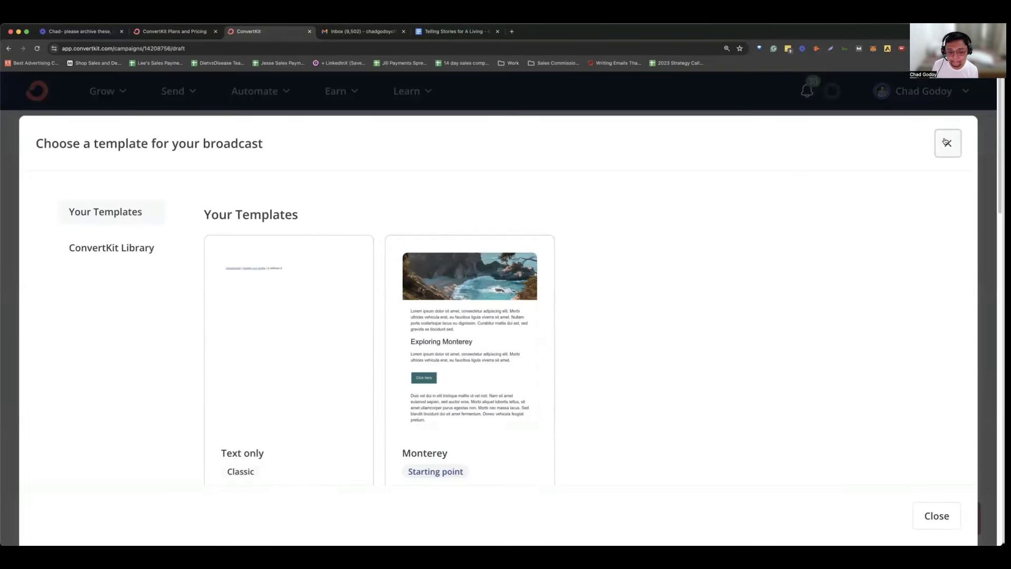
left_click(946, 143)
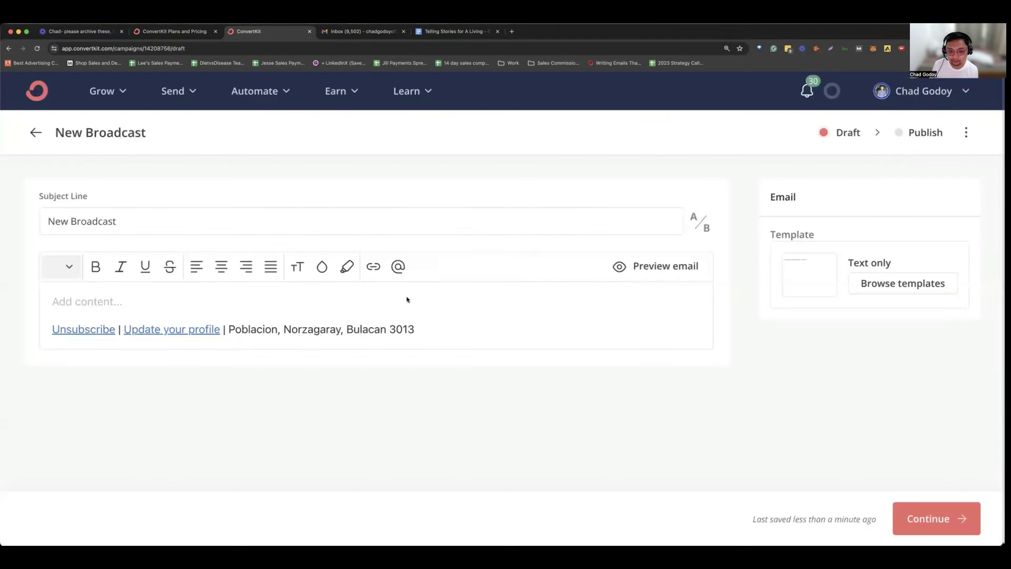
Step: Switch to Google Docs, look through the draft email "Telling Stories for A Living", and return to the ConvertKit broadcast
left_click(110, 303)
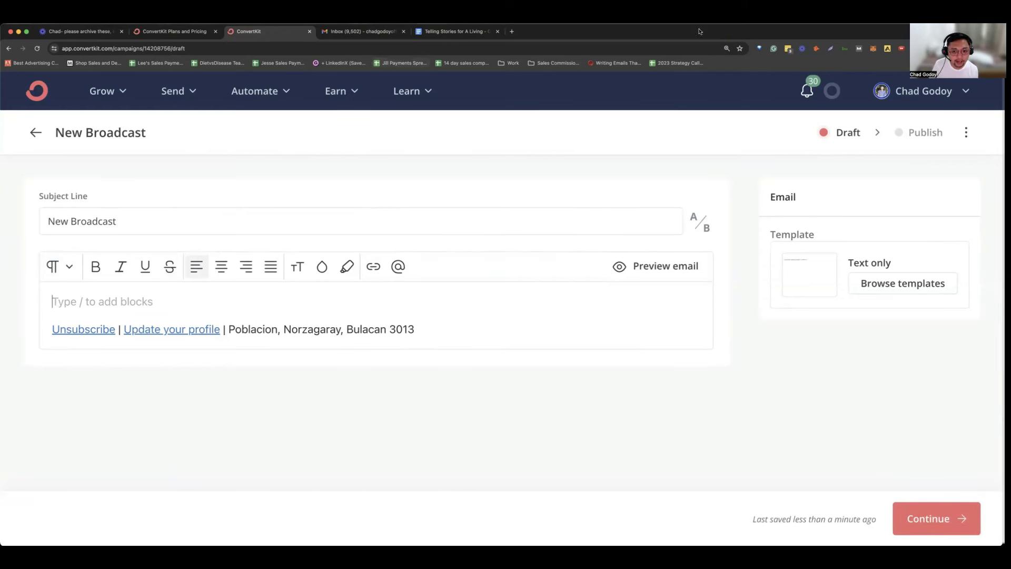
left_click_drag(455, 31, 364, 31)
scroll(432, 270, "down", 10)
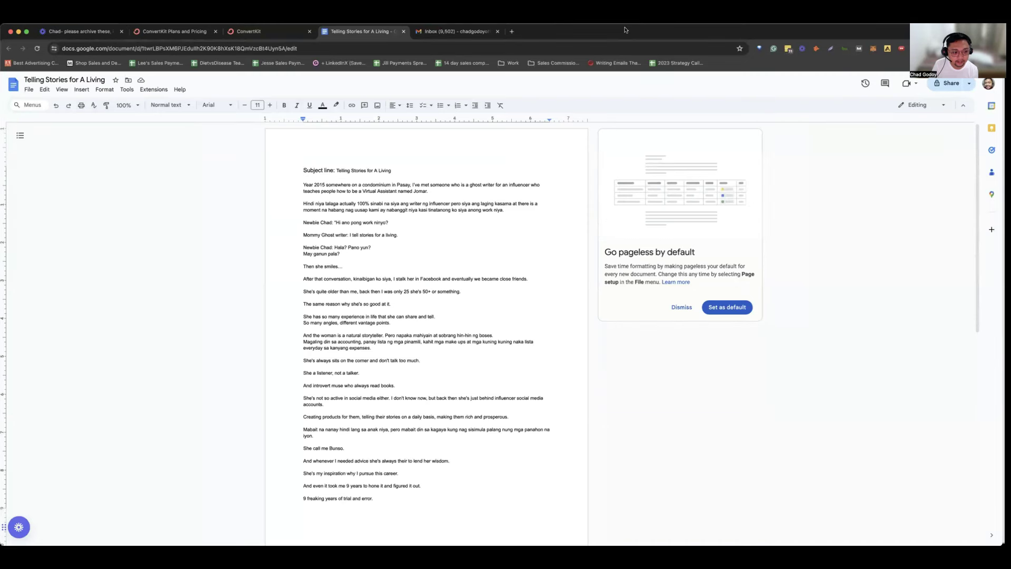
left_click_drag(303, 170, 434, 442)
scroll(434, 515, "down", 2)
scroll(413, 507, "up", 5)
scroll(413, 507, "down", 5)
left_click(266, 31)
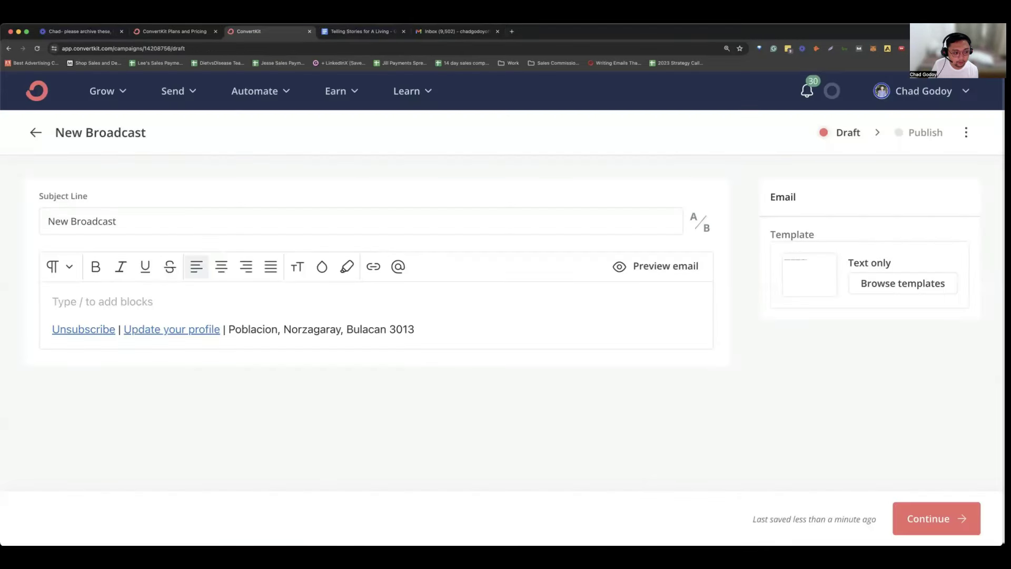
Step: Copy "Telling Stories for A Living" from the Google Docs draft and paste it as the broadcast's subject line in ConvertKit
triple_click(105, 218)
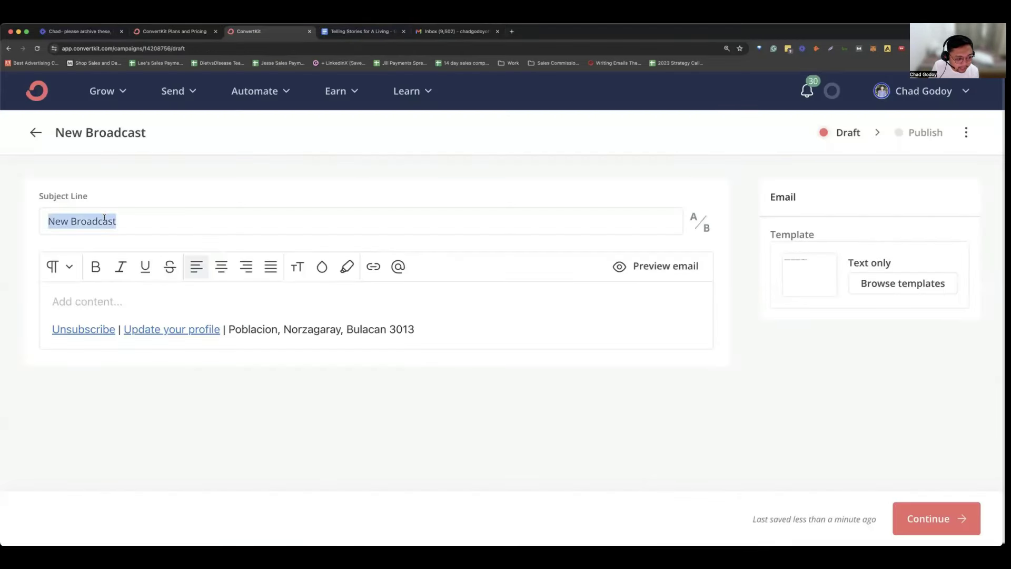
left_click(90, 305)
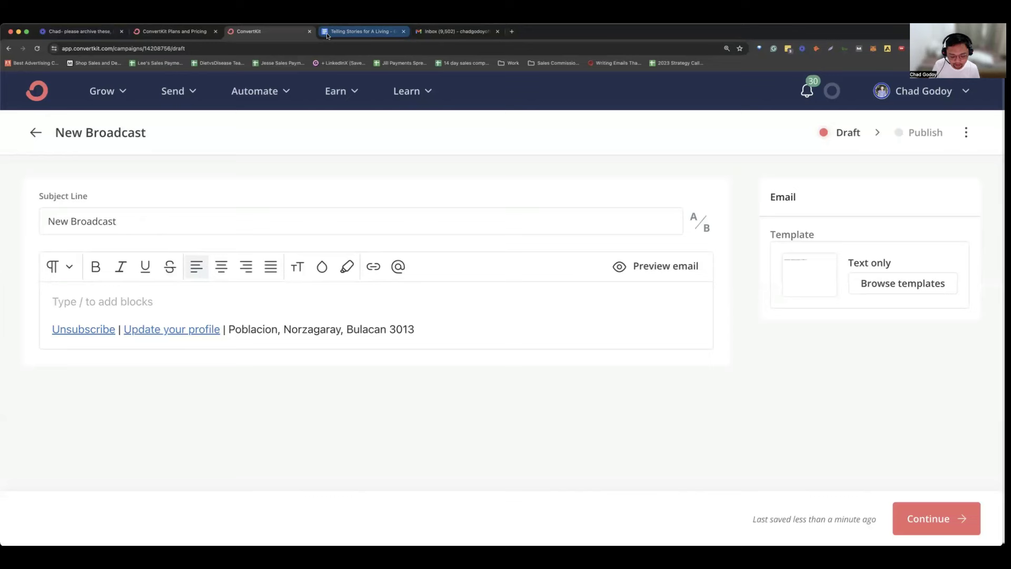
key("super+equal")
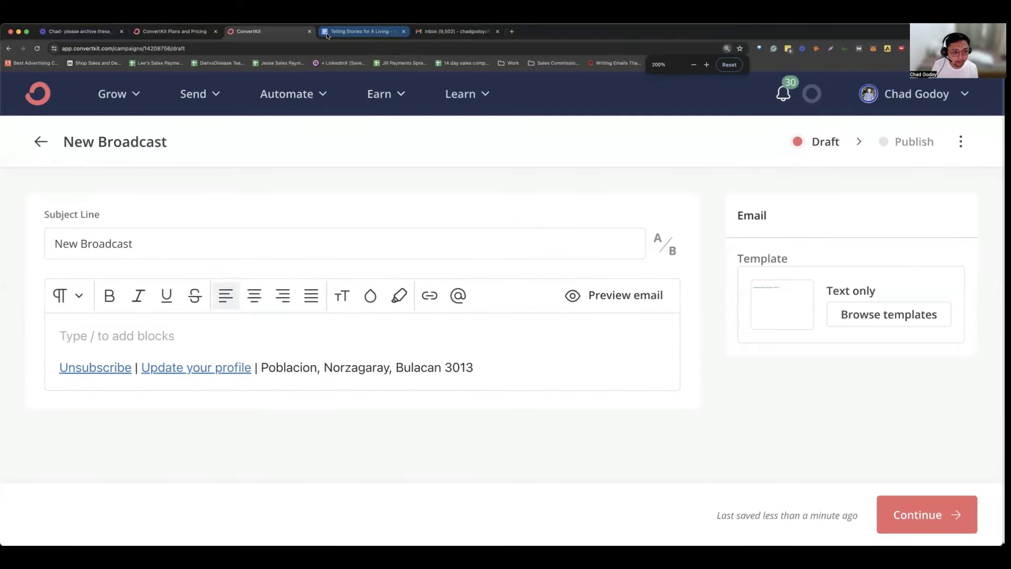
left_click(326, 32)
left_click_drag(336, 171, 392, 170)
key("super+c")
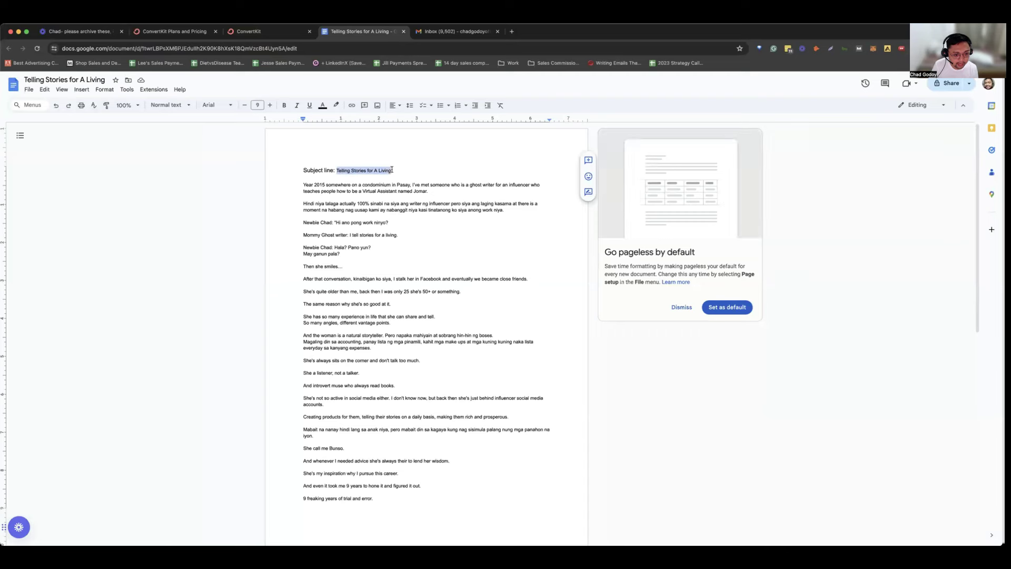
left_click(238, 30)
triple_click(193, 228)
key("super+v")
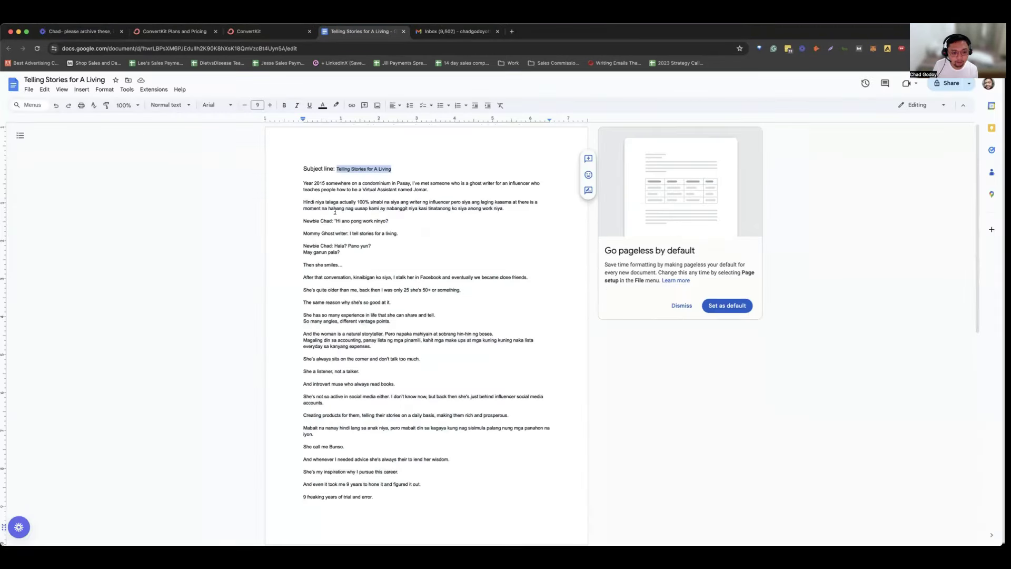
Step: Copy the full email text below the subject line in Google Docs and paste it into the ConvertKit broadcast's content area
left_click_drag(304, 183, 347, 388)
scroll(384, 360, "down", 5)
scroll(384, 360, "down", 3)
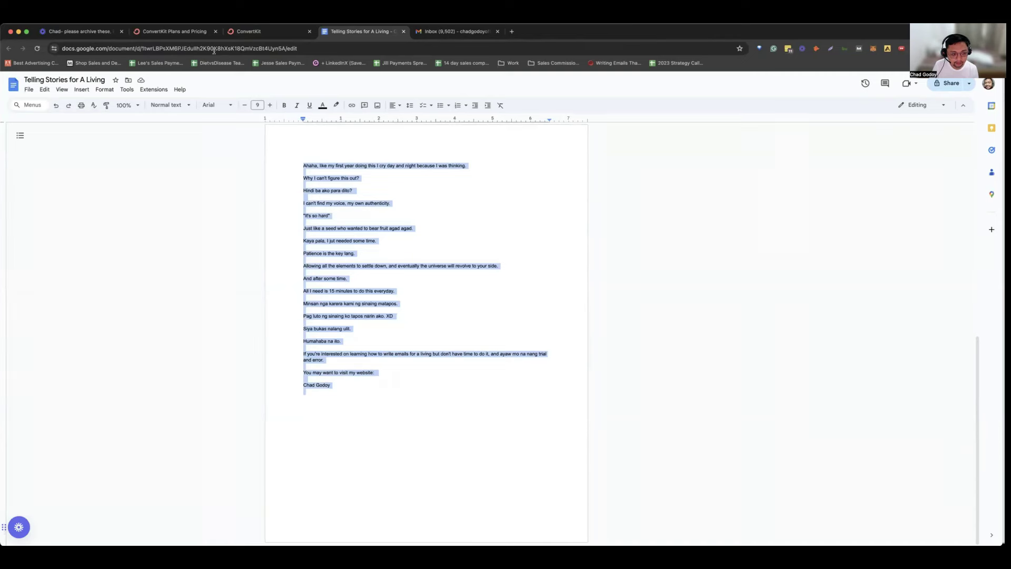
left_click(249, 31)
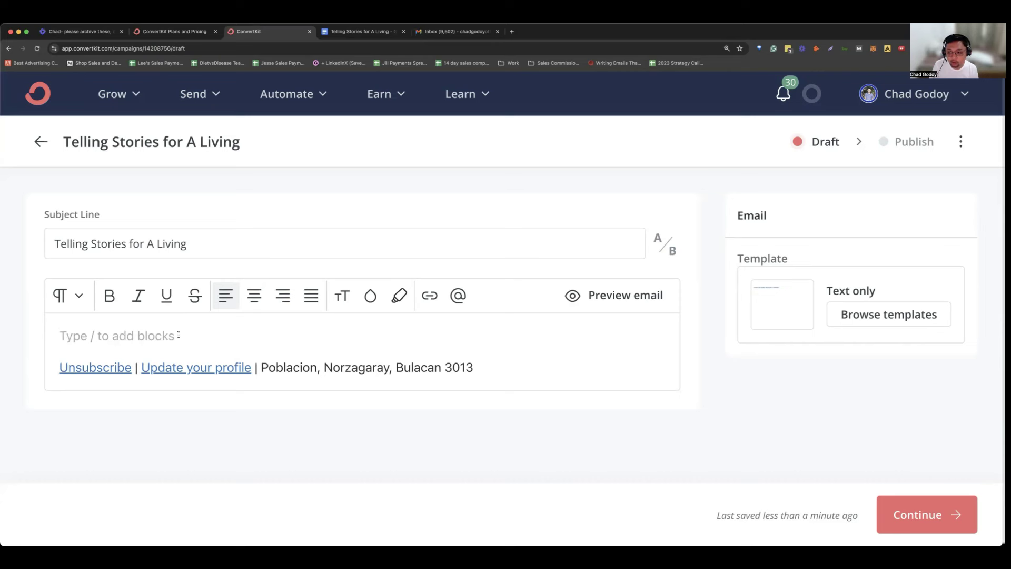
left_click(187, 240)
key("super+a")
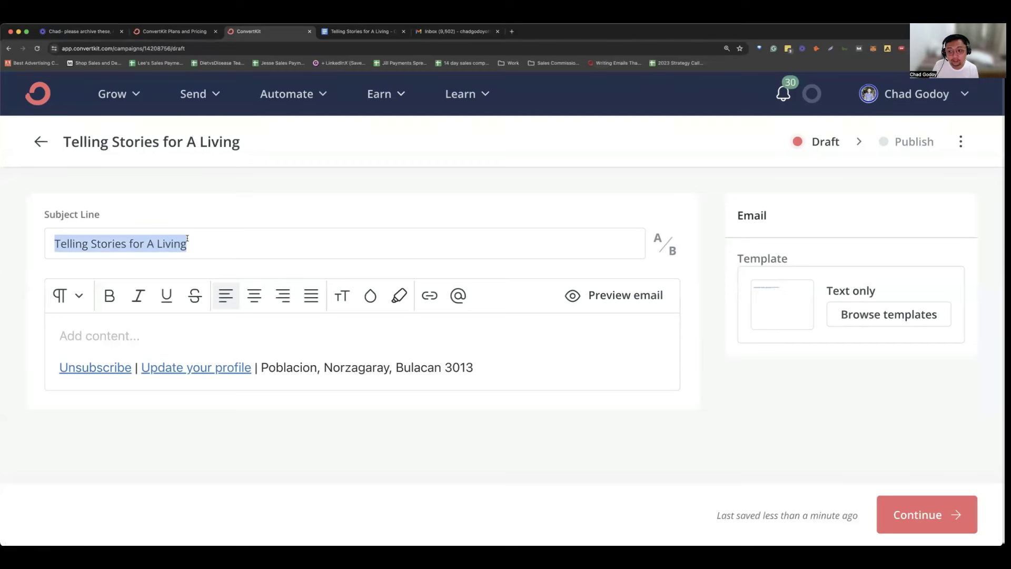
left_click(132, 337)
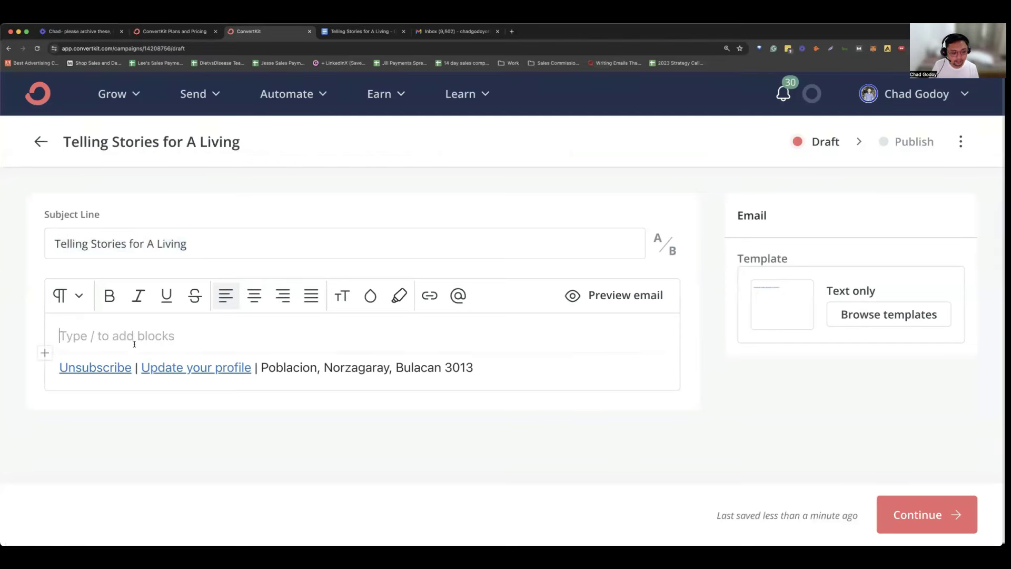
key("super+v")
Step: Delete the blank lines between the pasted email's paragraphs from the opening "Year 2015" down to "Then she smiles..."
scroll(153, 322, "up", 20)
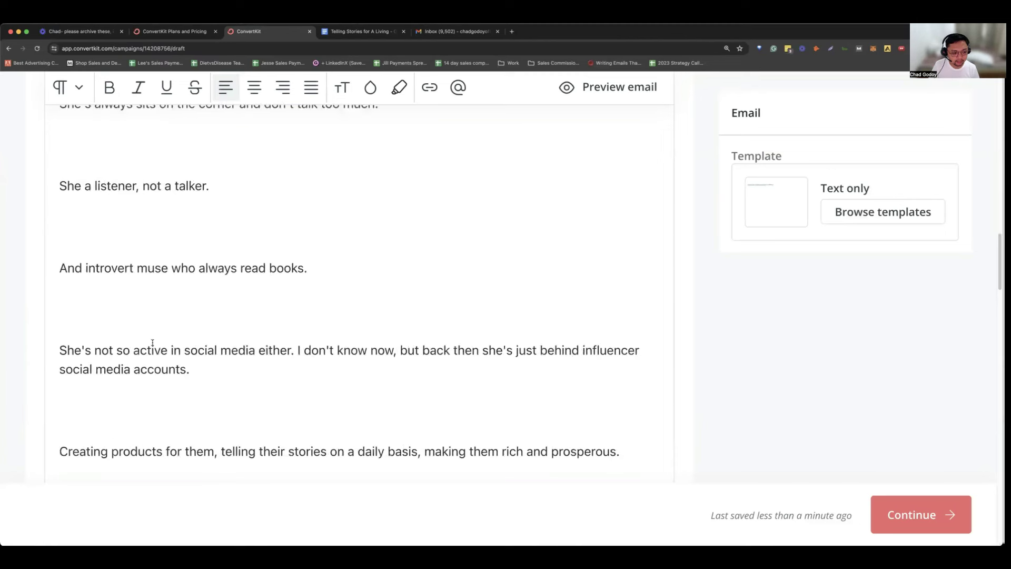
scroll(152, 342, "up", 10)
scroll(127, 323, "down", 2)
left_click(122, 301)
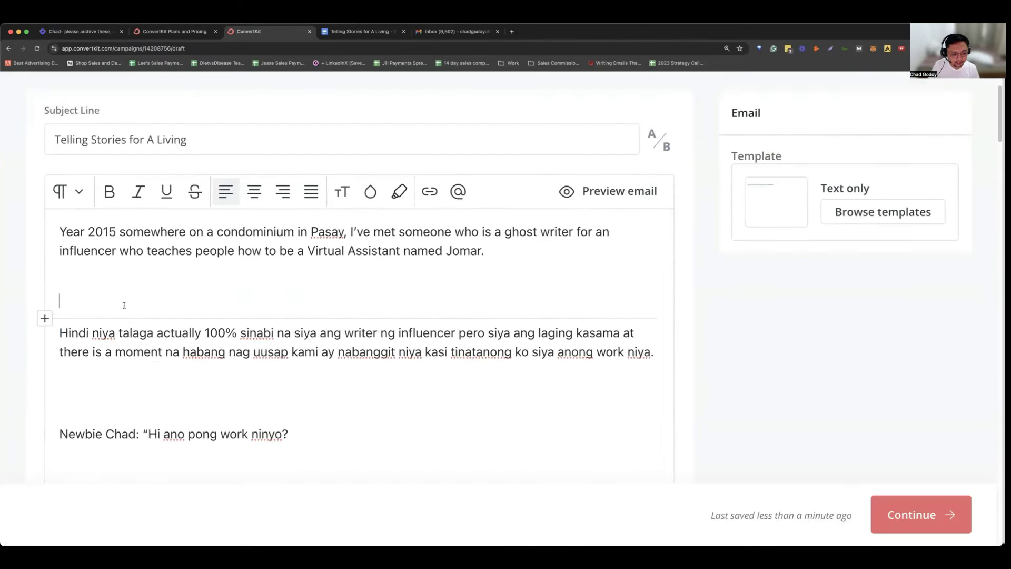
key("BackSpace")
key("BackSpace")
left_click(113, 342)
key("BackSpace")
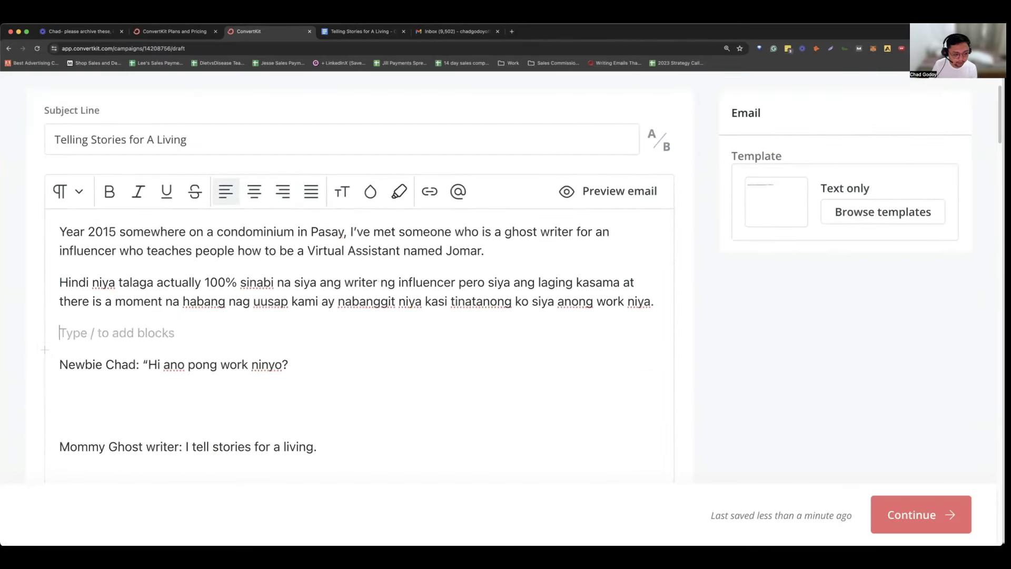
key("BackSpace")
left_click(105, 375)
key("BackSpace")
key("BackSpace")
scroll(116, 358, "down", 1)
left_click(113, 369)
key("BackSpace")
key("BackSpace")
scroll(105, 363, "down", 1)
left_click(90, 395)
key("BackSpace")
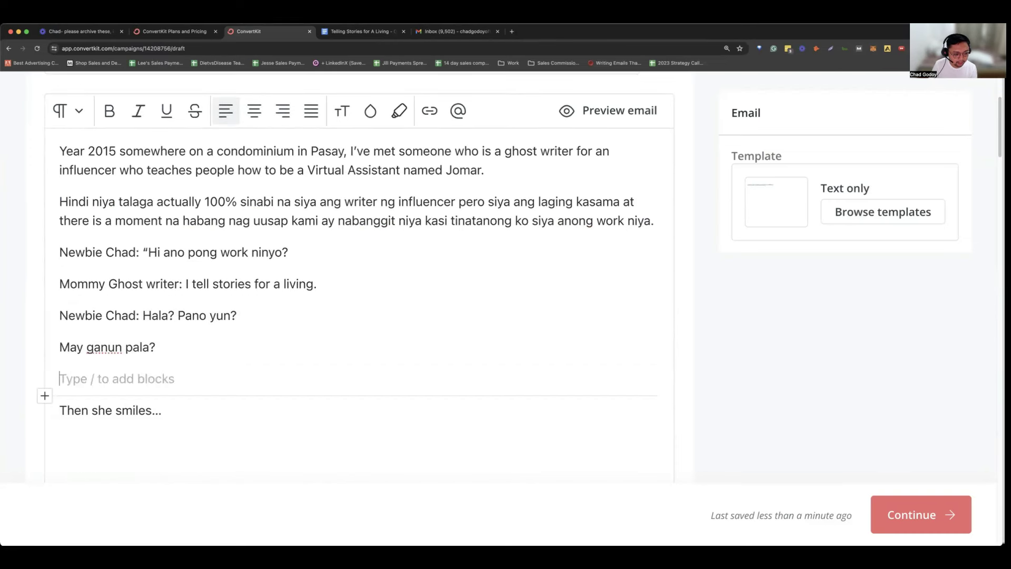
key("BackSpace")
Step: Delete the blank lines between the paragraphs from "Then she smiles..." to "She has so many experience in life"
scroll(124, 367, "down", 1)
left_click(123, 367)
key("BackSpace")
key("BackSpace")
scroll(124, 367, "down", 2)
left_click(115, 357)
key("BackSpace")
key("BackSpace")
left_click(103, 367)
key("BackSpace")
left_click(106, 394)
key("BackSpace")
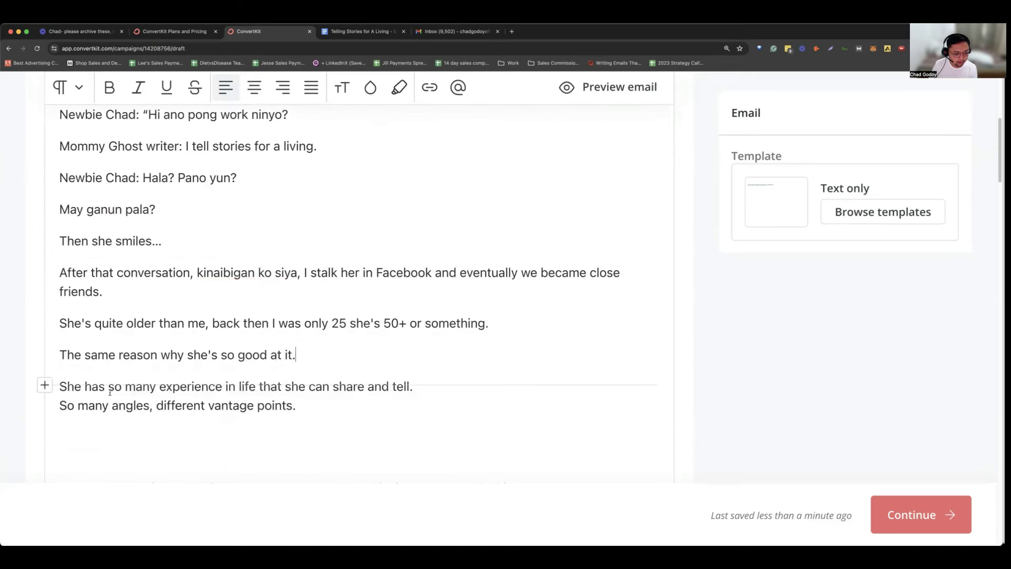
Step: Delete the blank lines between the paragraphs from "So many angles, different vantage points." to "She's not so active in social media either."
scroll(117, 373, "down", 2)
left_click(117, 373)
key("BackSpace")
key("BackSpace")
scroll(105, 390, "down", 1)
left_click(104, 395)
key("BackSpace")
scroll(137, 371, "down", 2)
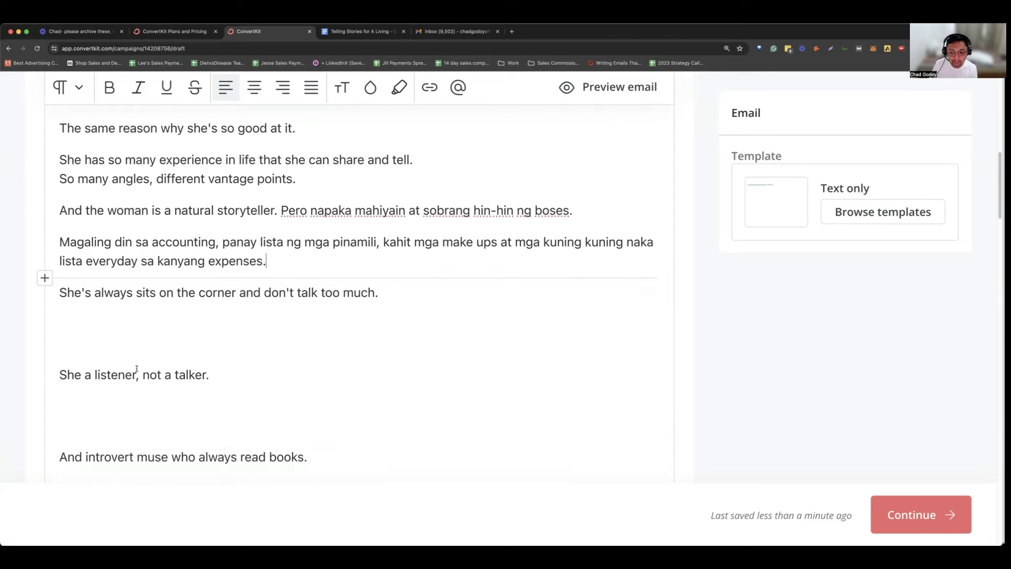
key("BackSpace")
key("BackSpace")
left_click(108, 377)
key("BackSpace")
key("BackSpace")
left_click(108, 398)
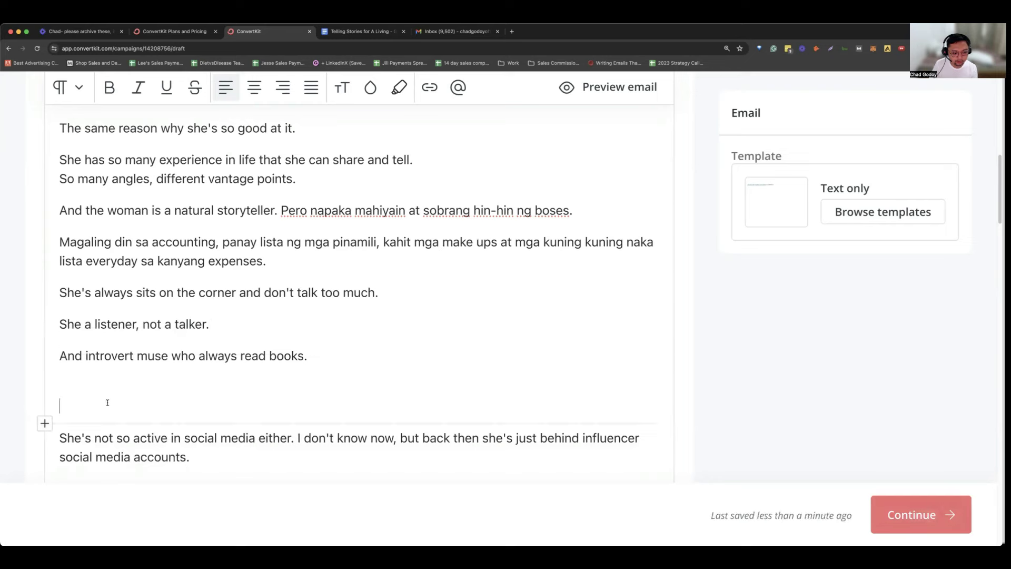
key("BackSpace")
key("BackSpace")
Step: Delete the blank lines between the paragraphs from "She's not so active in social media either" to "Mabait na nanay"
scroll(108, 398, "down", 2)
left_click(111, 376)
key("BackSpace")
key("BackSpace")
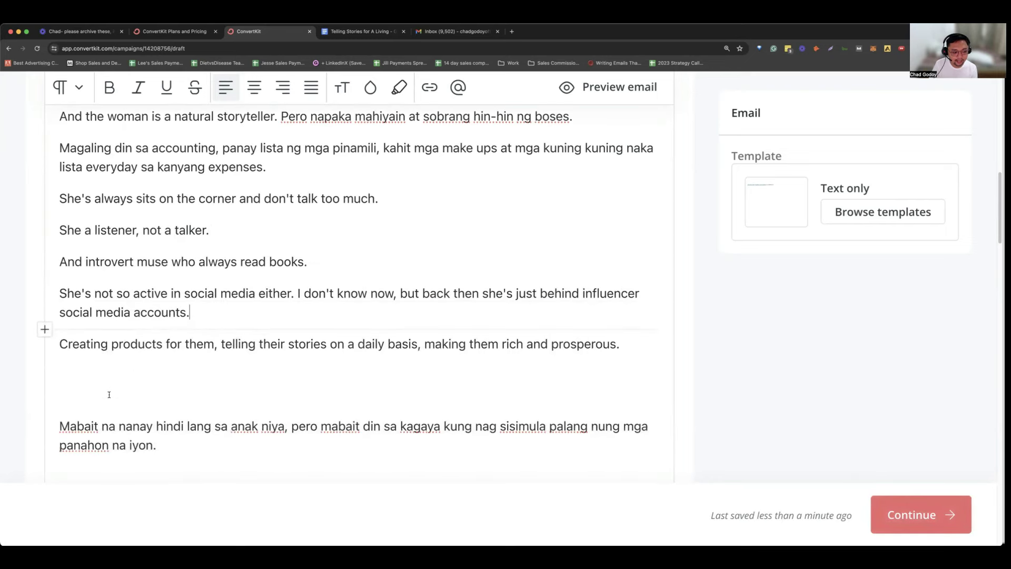
left_click(108, 395)
key("BackSpace")
key("BackSpace")
left_click(109, 425)
key("BackSpace")
key("BackSpace")
Step: Pull "She call me Bunso." and "And whenever I needed advice" up directly beneath "panahon na iyon.", keeping each sentence's closing period
scroll(133, 407, "down", 1)
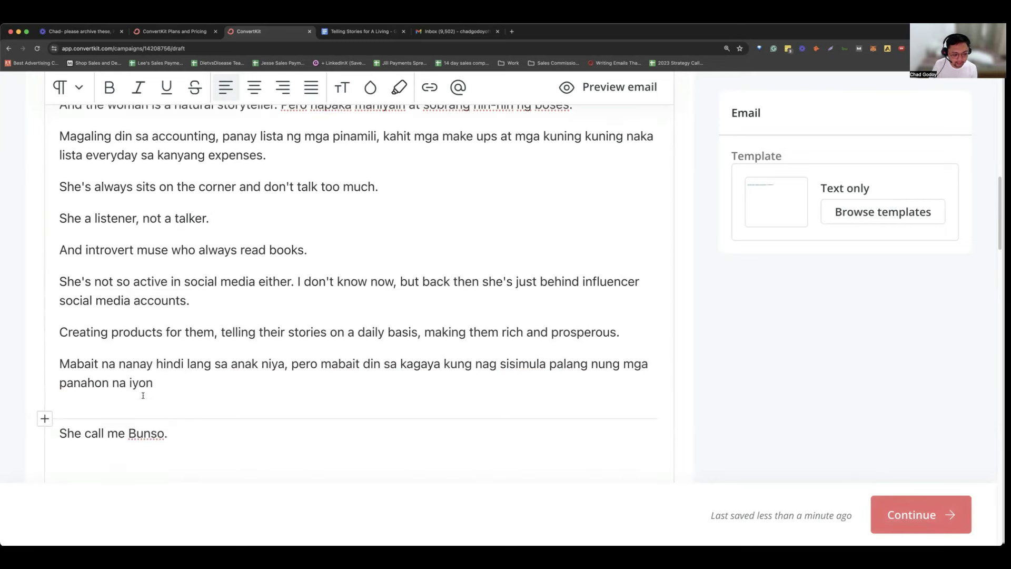
left_click(144, 413)
key("BackSpace")
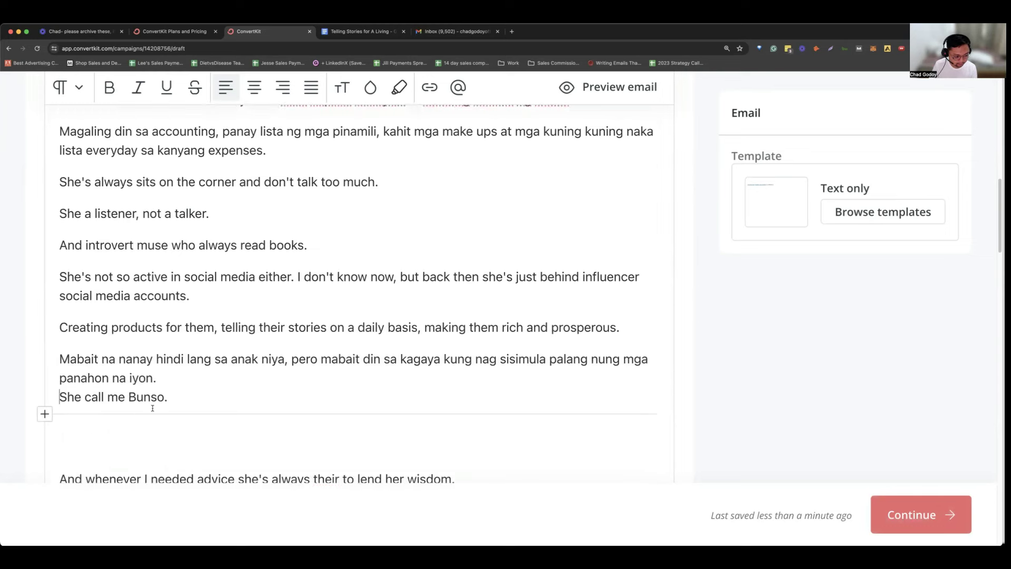
scroll(148, 400, "down", 1)
key("End")
key("BackSpace")
type(".")
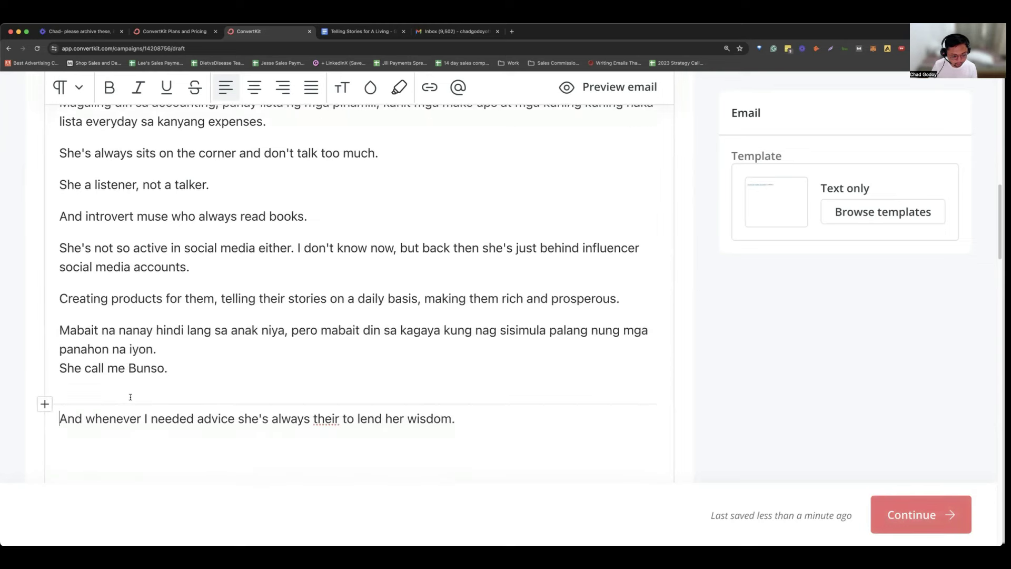
left_click(113, 400)
key("BackSpace")
left_click(122, 411)
key("BackSpace")
Step: Delete the blank lines between the paragraphs from "And whenever I needed advice" to "It's so hard"
scroll(133, 398, "down", 5)
left_click(113, 328)
key("BackSpace")
key("BackSpace")
left_click(109, 253)
key("BackSpace")
key("BackSpace")
left_click(102, 311)
key("BackSpace")
left_click(106, 350)
key("BackSpace")
key("BackSpace")
left_click(101, 362)
key("BackSpace")
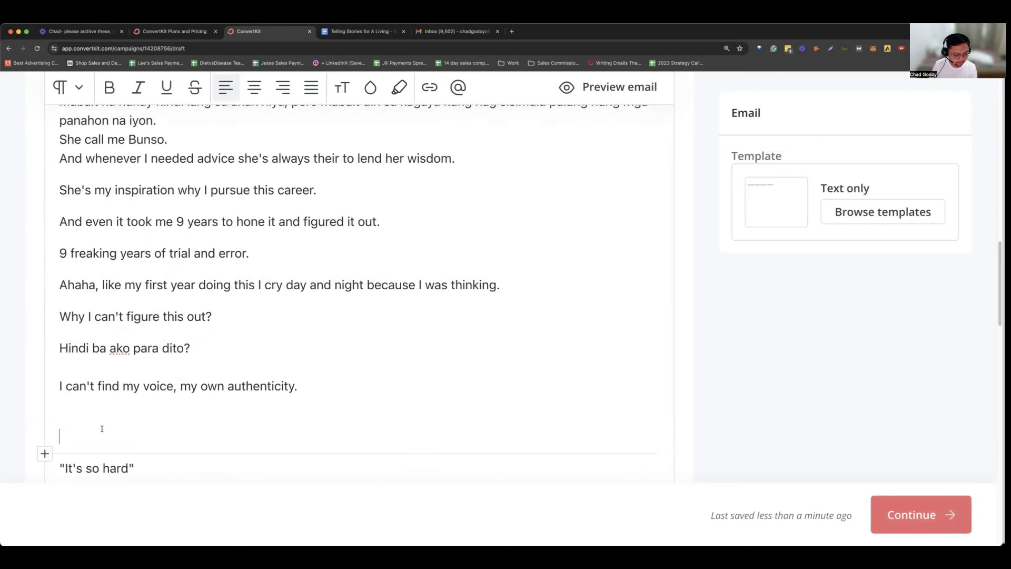
key("BackSpace")
Step: Delete the blank lines between the paragraphs from "It's so hard" to "All I need is 15 minutes to do this everyday."
scroll(103, 368, "down", 2)
left_click(104, 361)
key("BackSpace")
left_click(109, 386)
key("BackSpace")
key("BackSpace")
scroll(122, 368, "down", 2)
left_click(125, 346)
key("BackSpace")
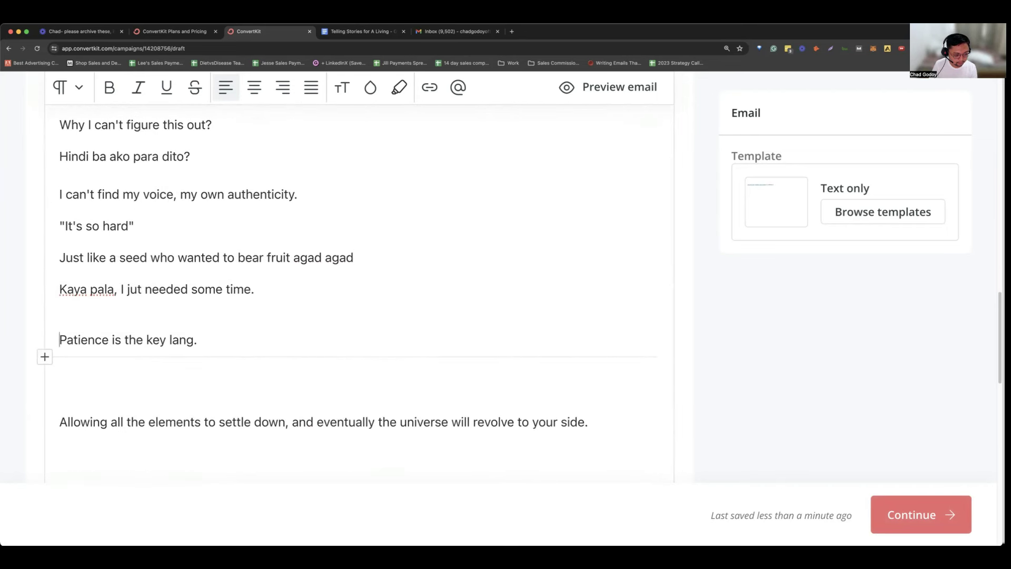
left_click(106, 366)
key("BackSpace")
left_click(106, 393)
key("BackSpace")
left_click(96, 426)
key("BackSpace")
key("BackSpace")
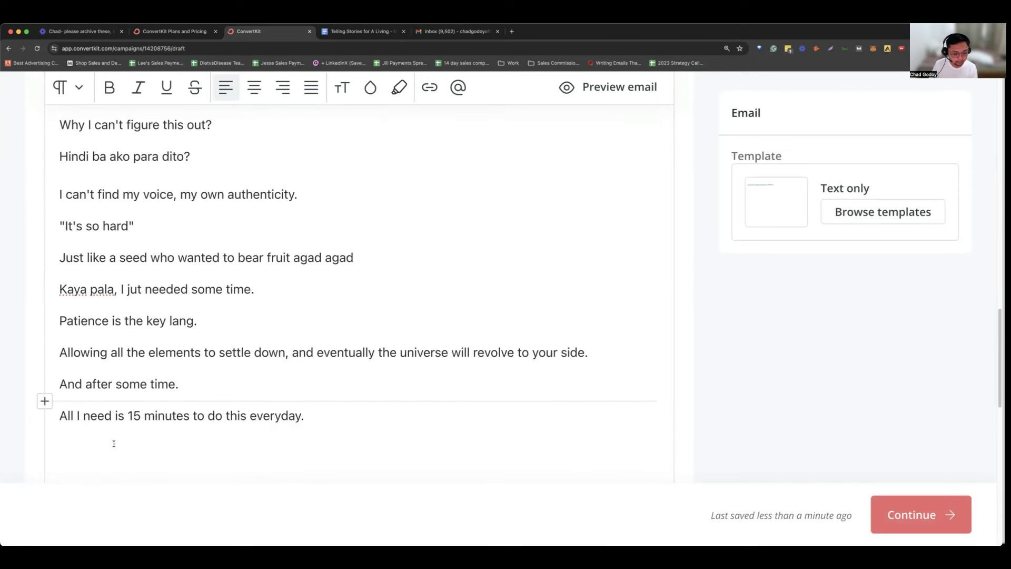
Step: Delete the remaining blank lines from "All I need is 15 minutes to do this everyday." to "You may want to visit my website:"
scroll(114, 443, "down", 4)
left_click(95, 311)
key("BackSpace")
left_click(98, 349)
key("BackSpace")
left_click(98, 363)
key("BackSpace")
left_click(100, 368)
key("BackSpace")
key("BackSpace")
left_click(110, 414)
key("BackSpace")
scroll(110, 406, "down", 3)
left_click(103, 289)
key("BackSpace")
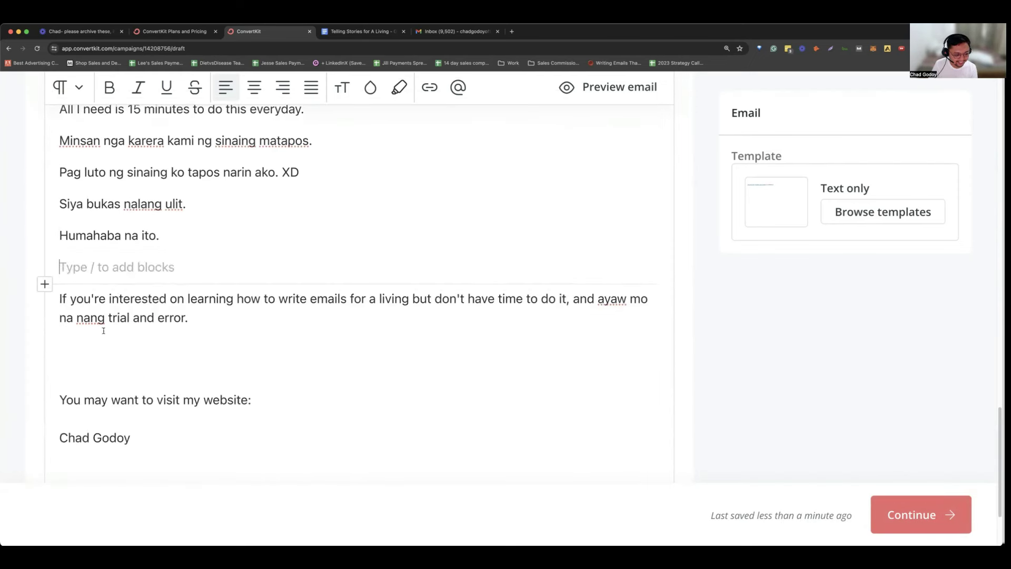
key("BackSpace")
left_click(104, 332)
key("BackSpace")
key("BackSpace")
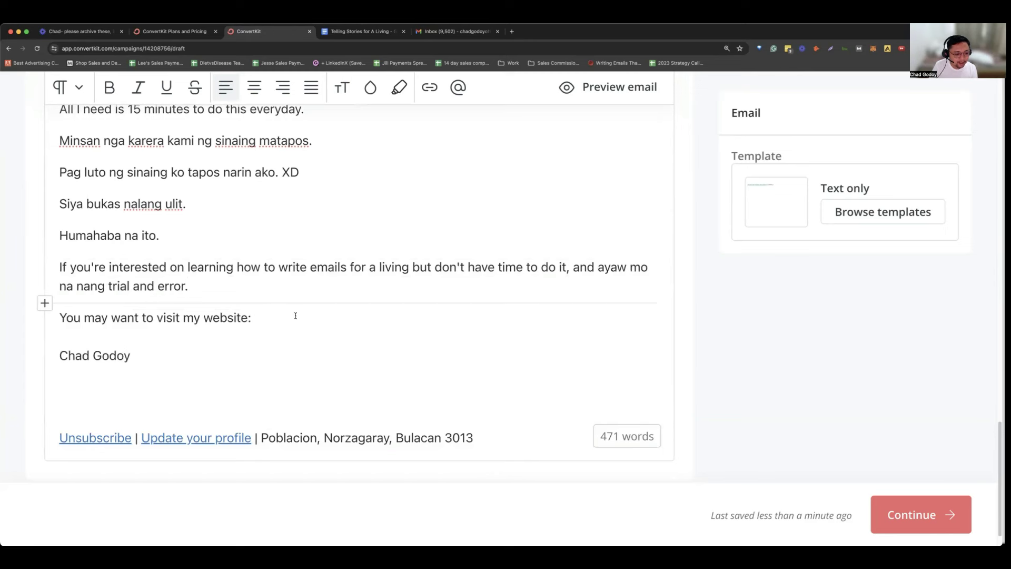
left_click(295, 315)
key("Return")
scroll(295, 317, "up", 1)
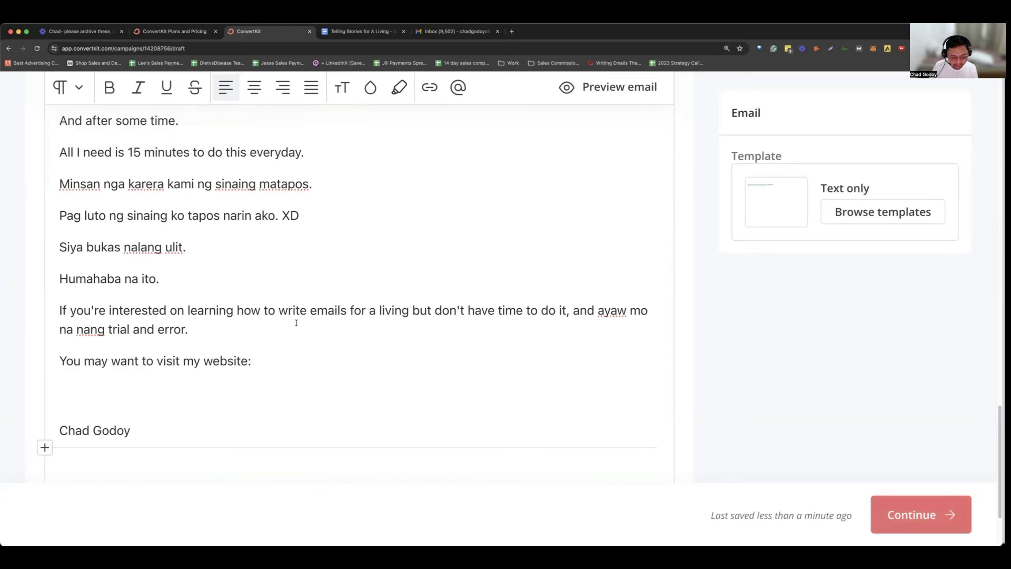
type("https://blackpanda")
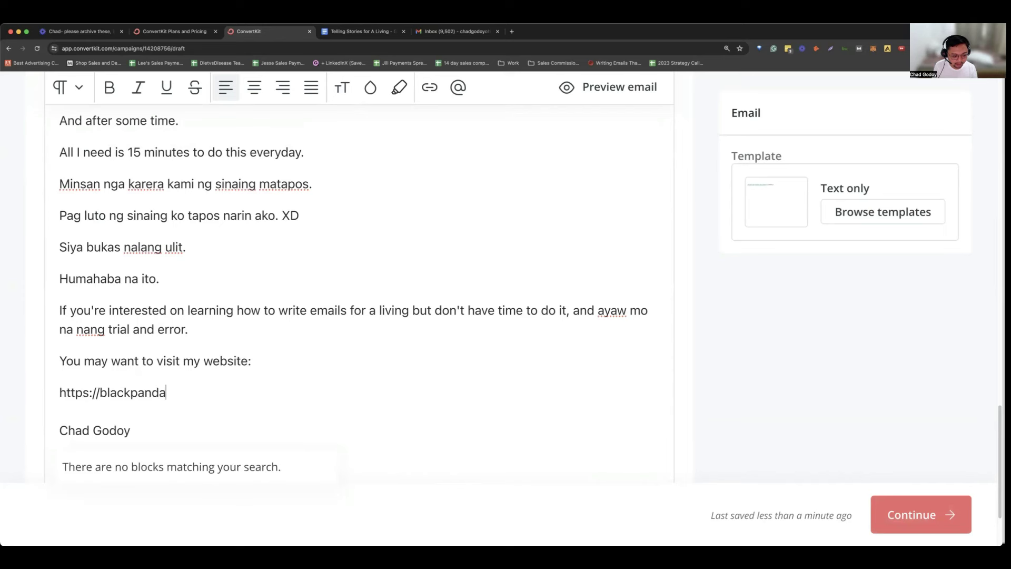
type("digital.com/")
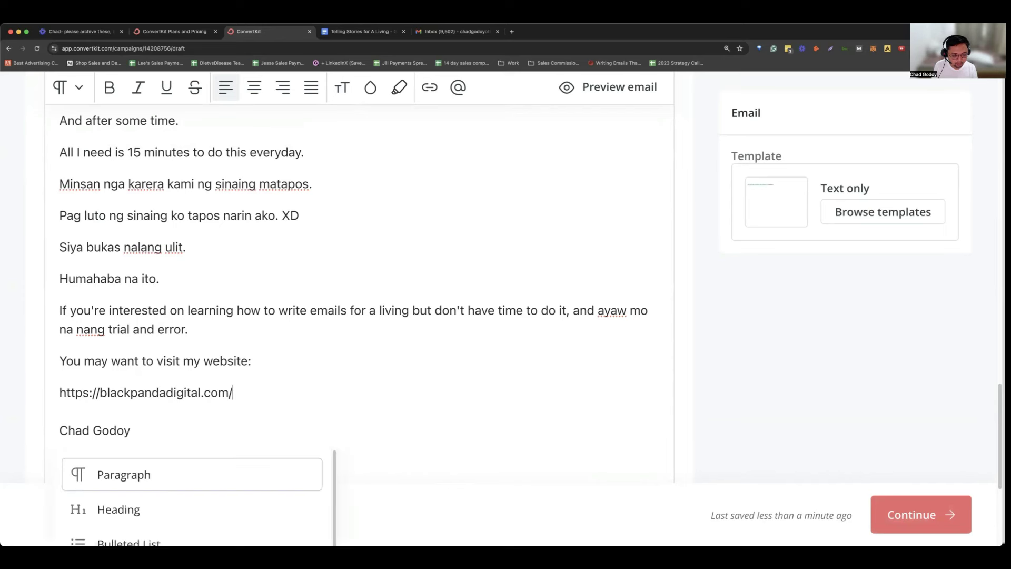
type("email-appre")
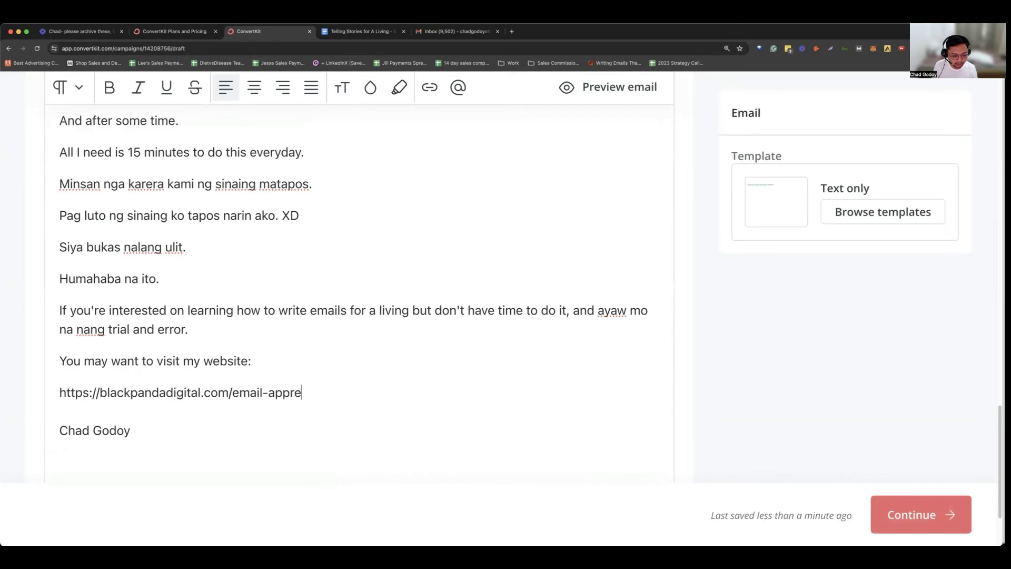
type("entice")
Step: Copy the website address line and turn it into a hyperlink pointing to that same address
key("super+a")
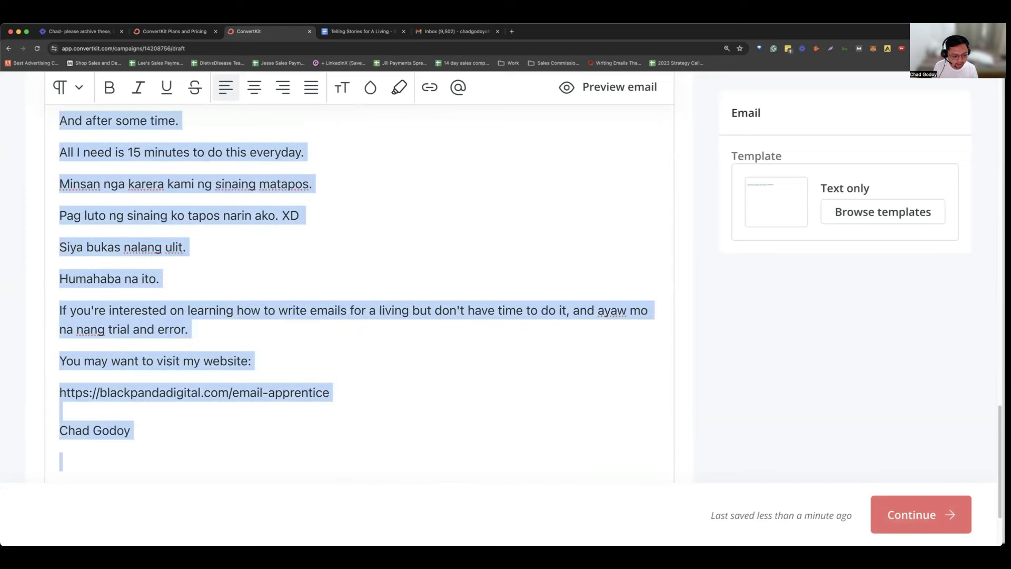
left_click_drag(329, 393, 59, 393)
key("super+c")
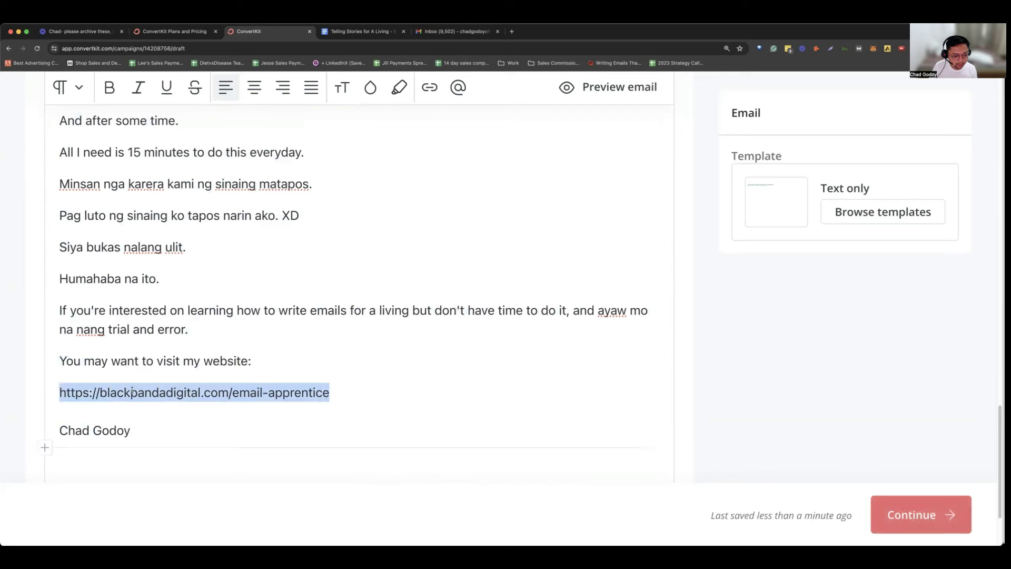
left_click(430, 89)
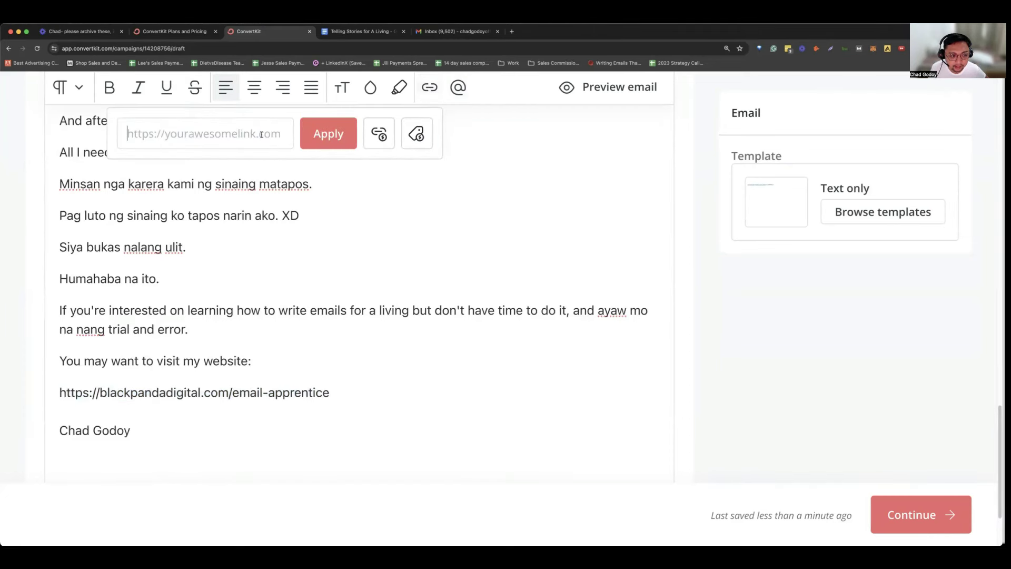
key("super+v")
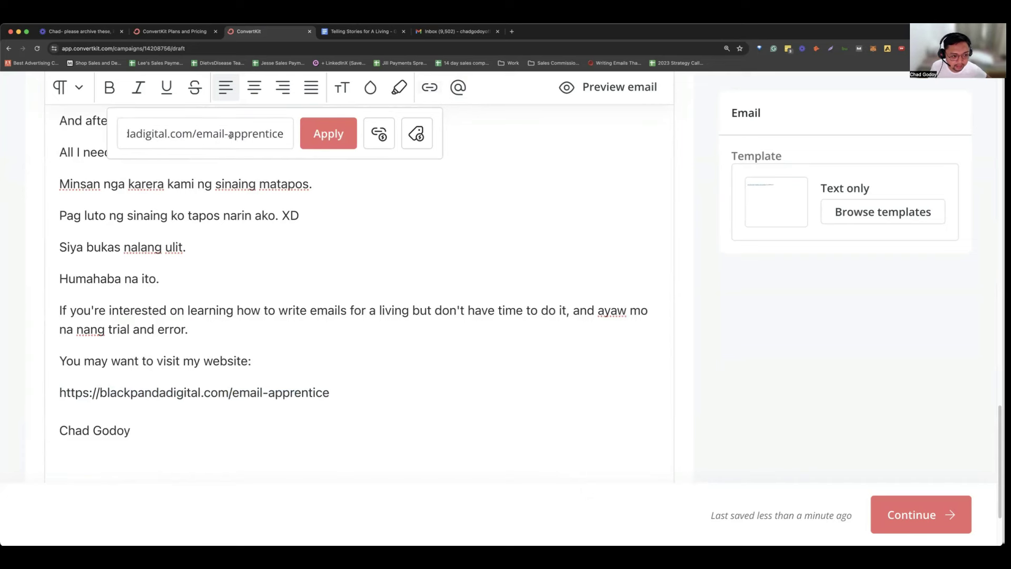
key("super+a")
left_click(328, 134)
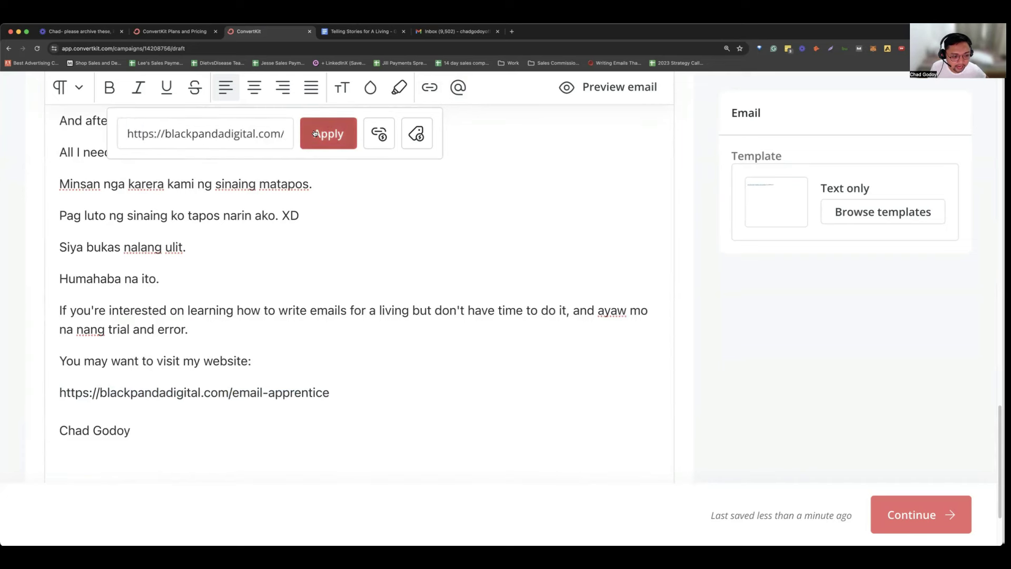
left_click(314, 327)
scroll(314, 344, "down", 3)
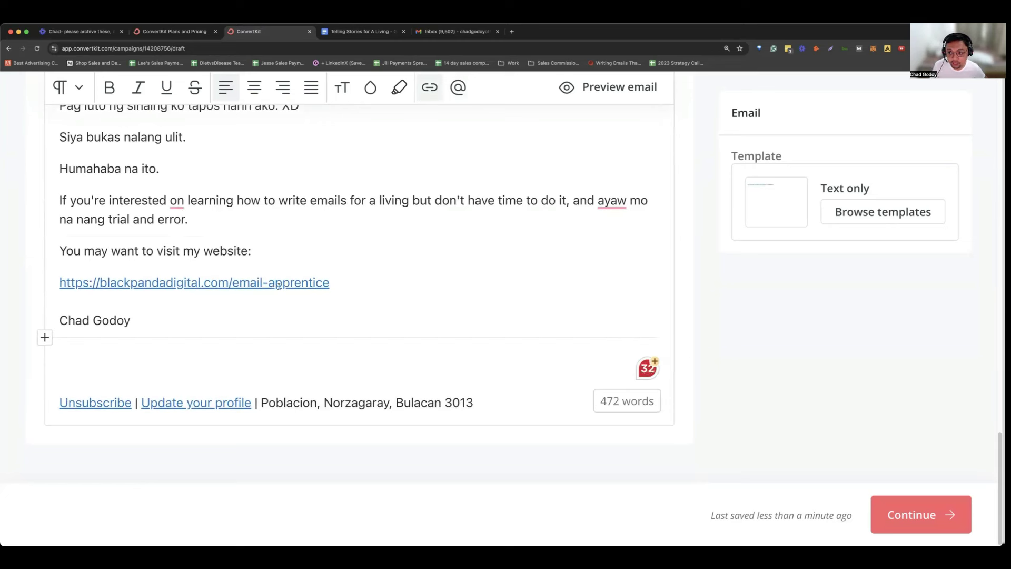
Step: Check the hyperlinked website address and look over the cleaned-up email body back to its opening
left_click_drag(337, 283, 48, 283)
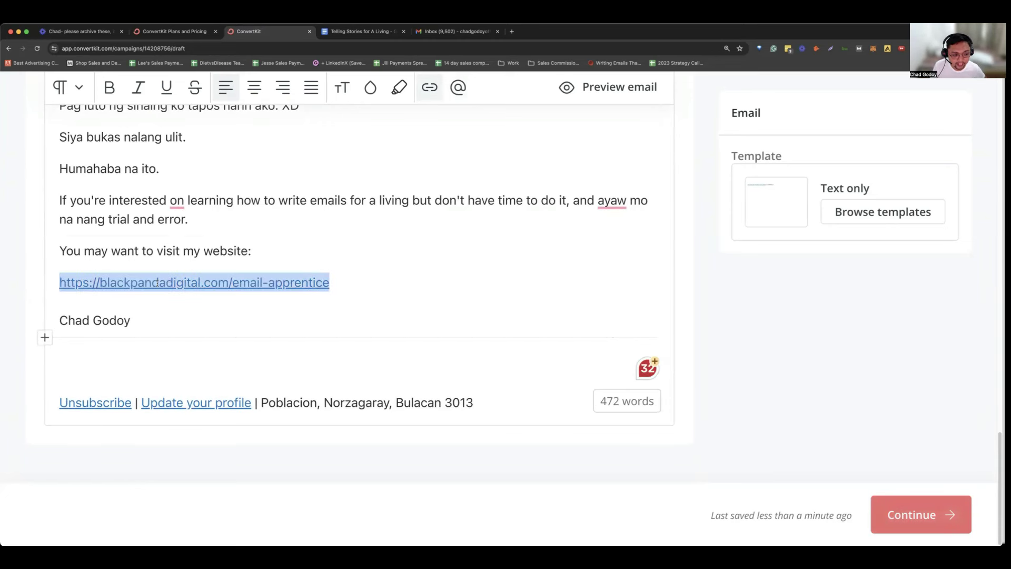
left_click(195, 250)
scroll(233, 274, "up", 1)
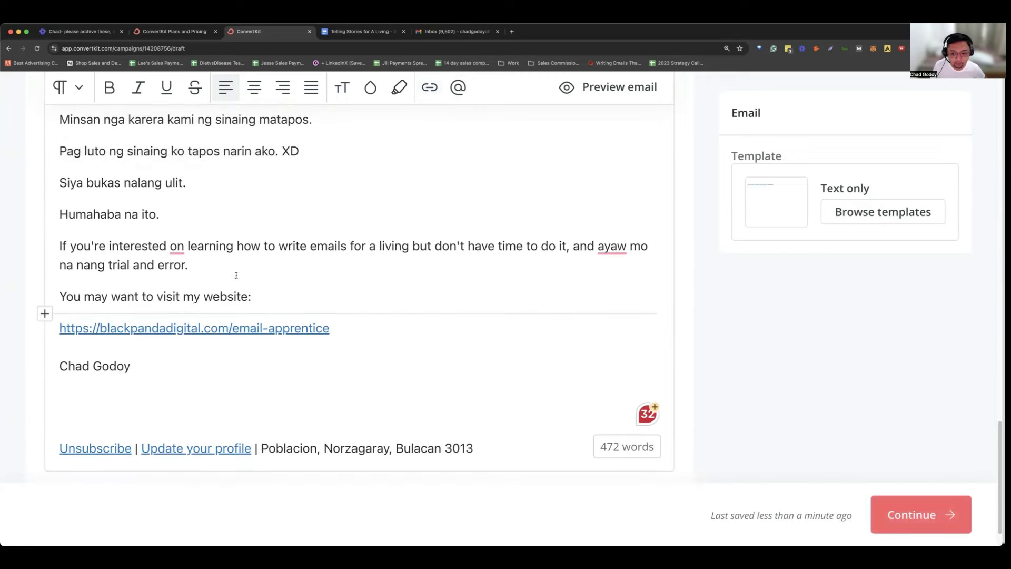
scroll(275, 268, "up", 7)
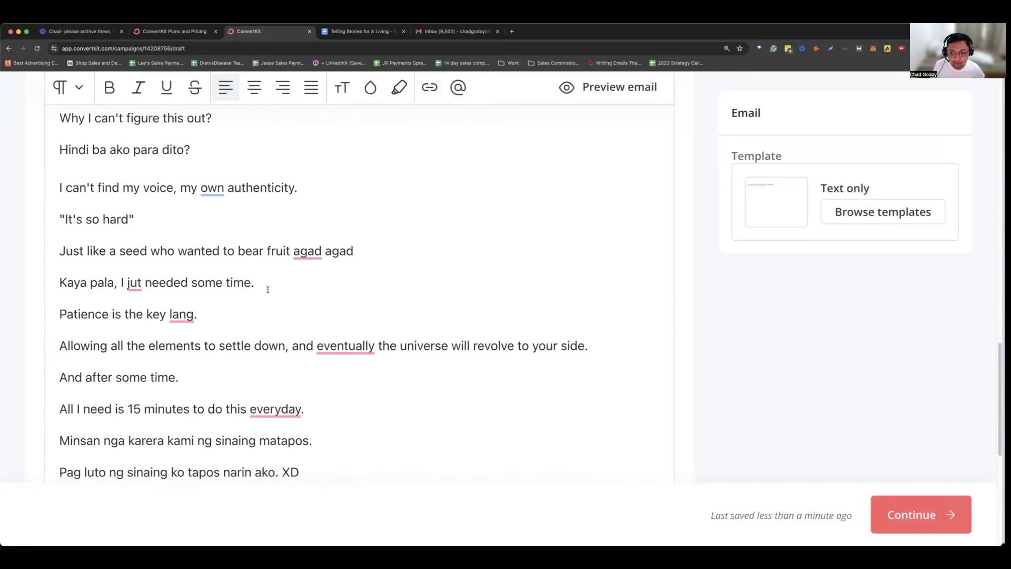
scroll(198, 364, "down", 7)
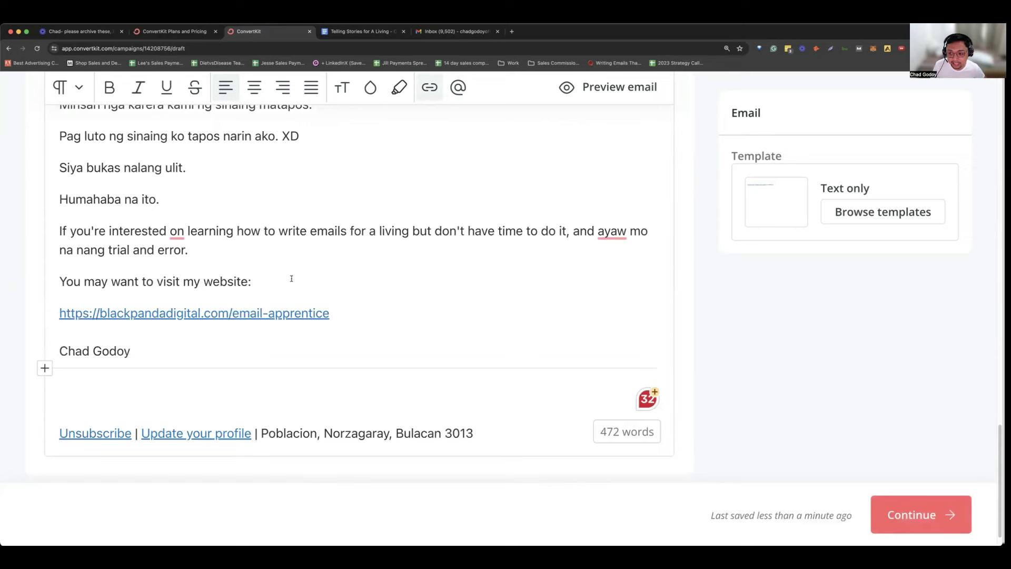
scroll(291, 278, "up", 20)
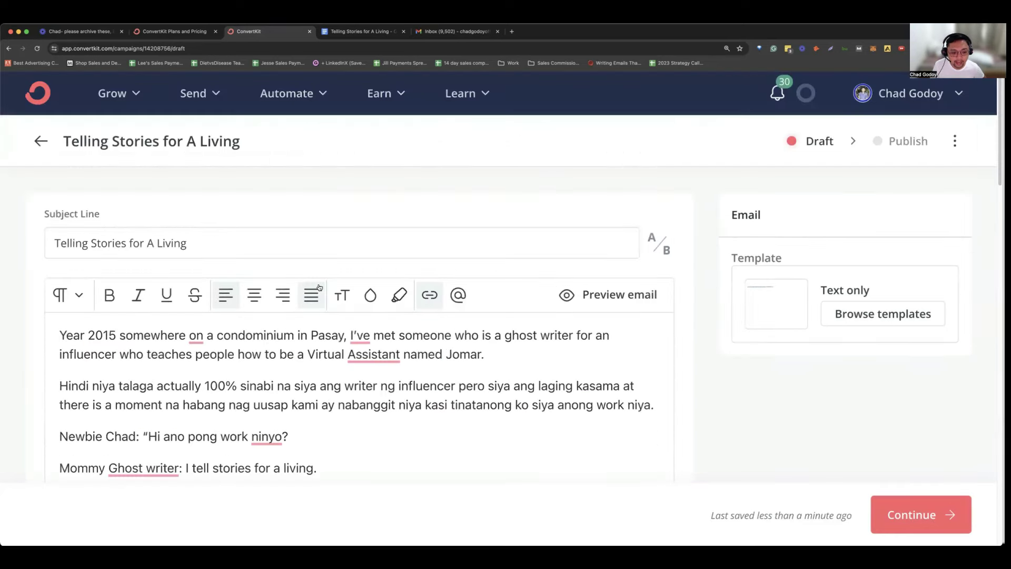
scroll(319, 287, "down", 2)
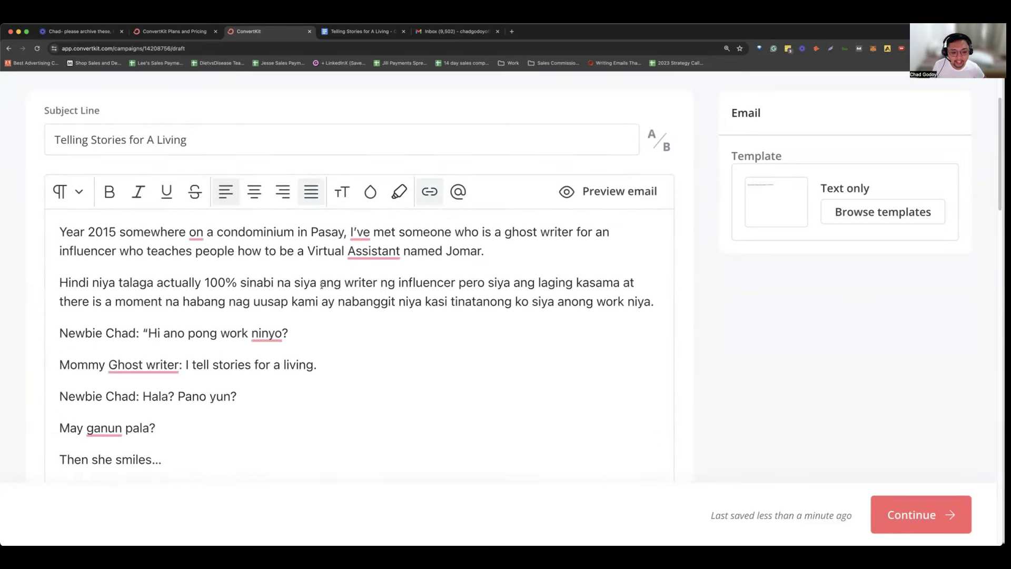
Step: Open the email preview and read through the message down to the website link
left_click(586, 190)
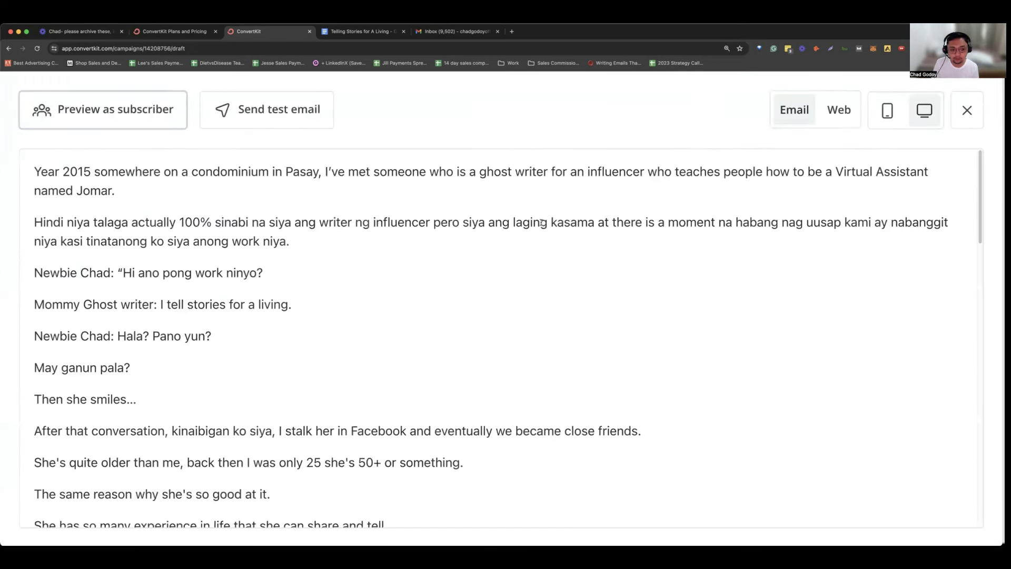
scroll(537, 235, "down", 20)
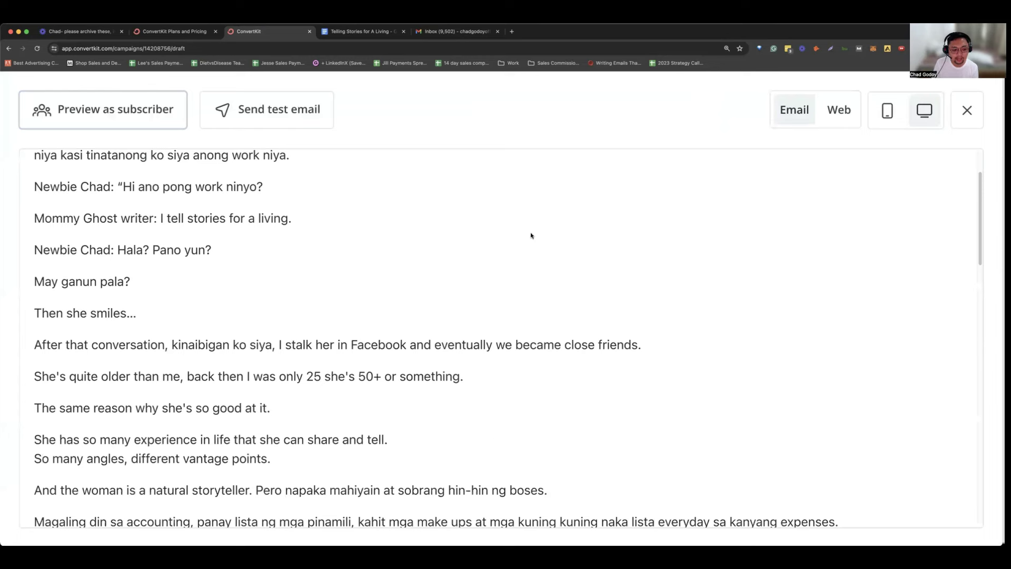
scroll(537, 237, "down", 5)
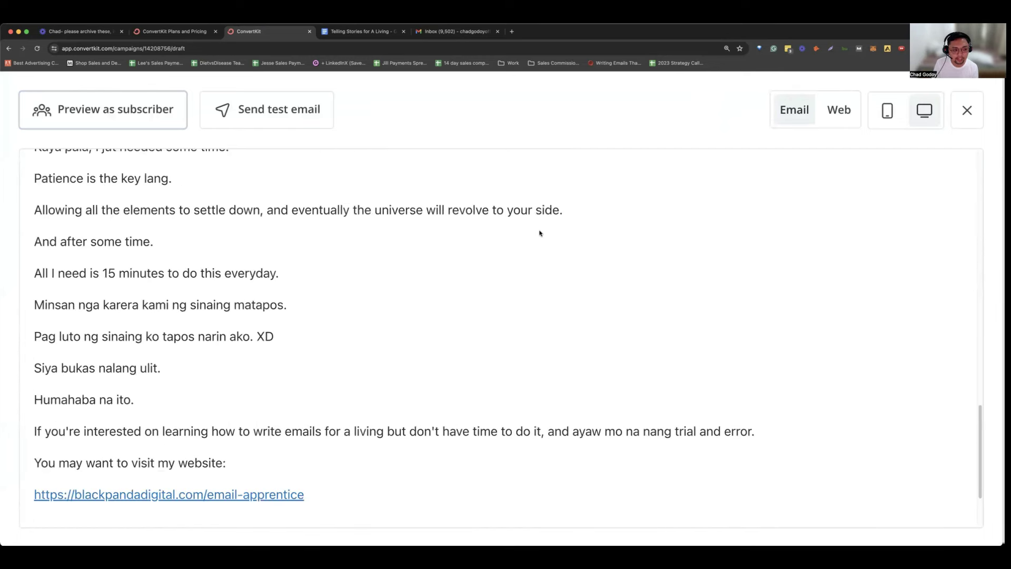
Step: Return to the beginning of the previewed message and compare its Web and Email versions
scroll(543, 232, "up", 12)
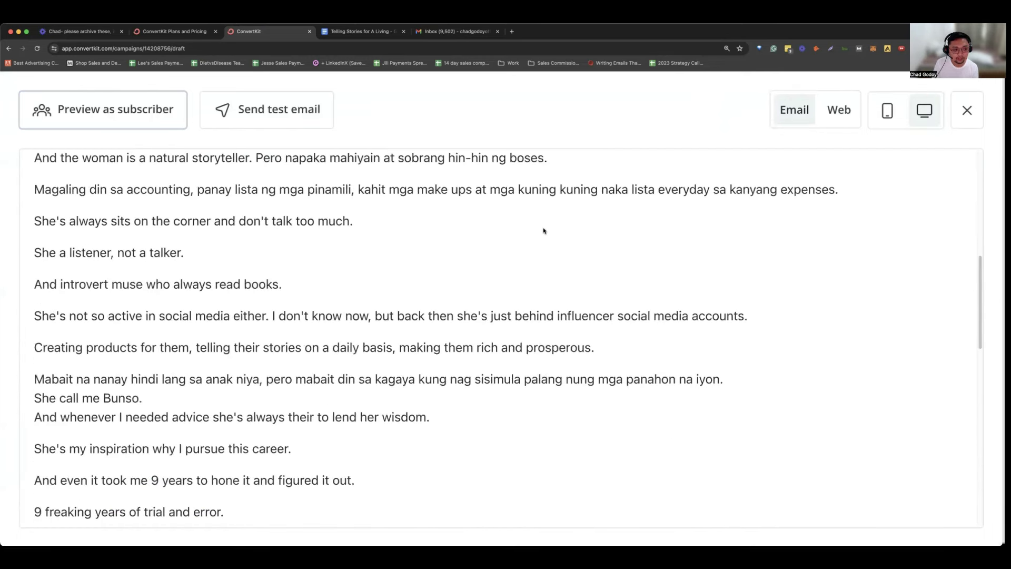
scroll(218, 186, "up", 10)
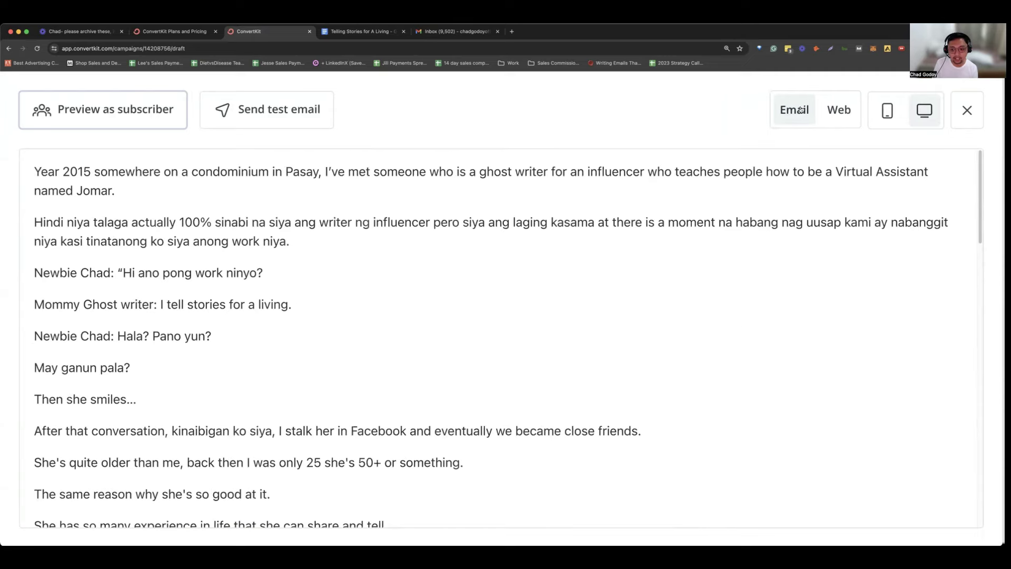
left_click(827, 109)
left_click(793, 114)
Step: Switch the preview to the mobile layout and read the message from its opening down to the website link
left_click(887, 110)
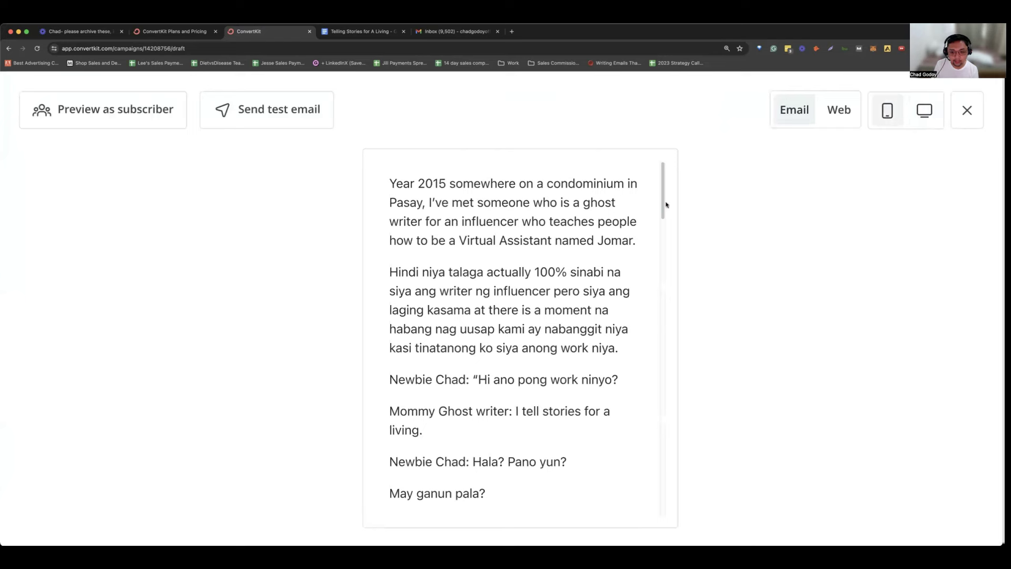
scroll(561, 244, "down", 5)
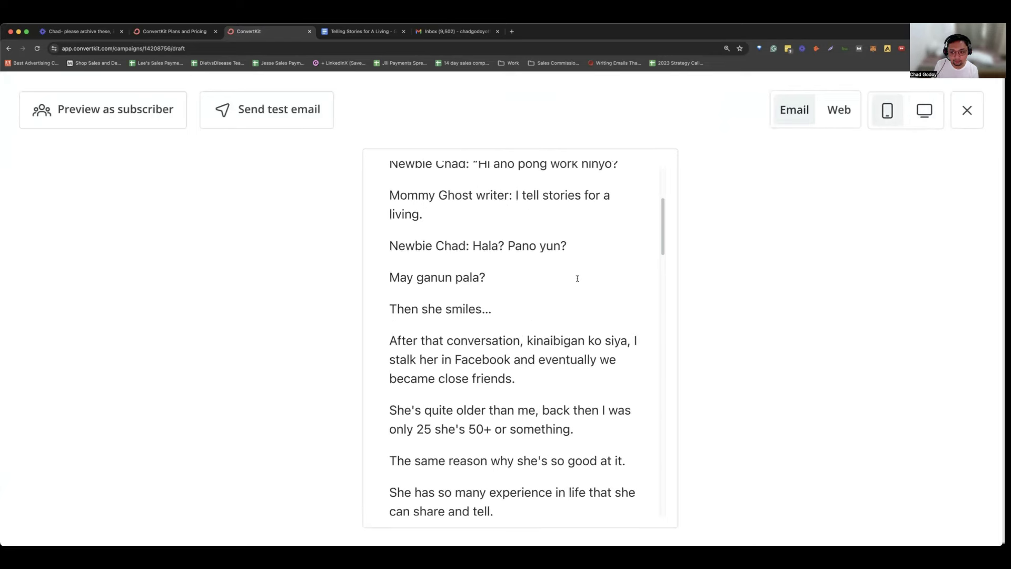
scroll(578, 275, "up", 5)
scroll(535, 224, "down", 10)
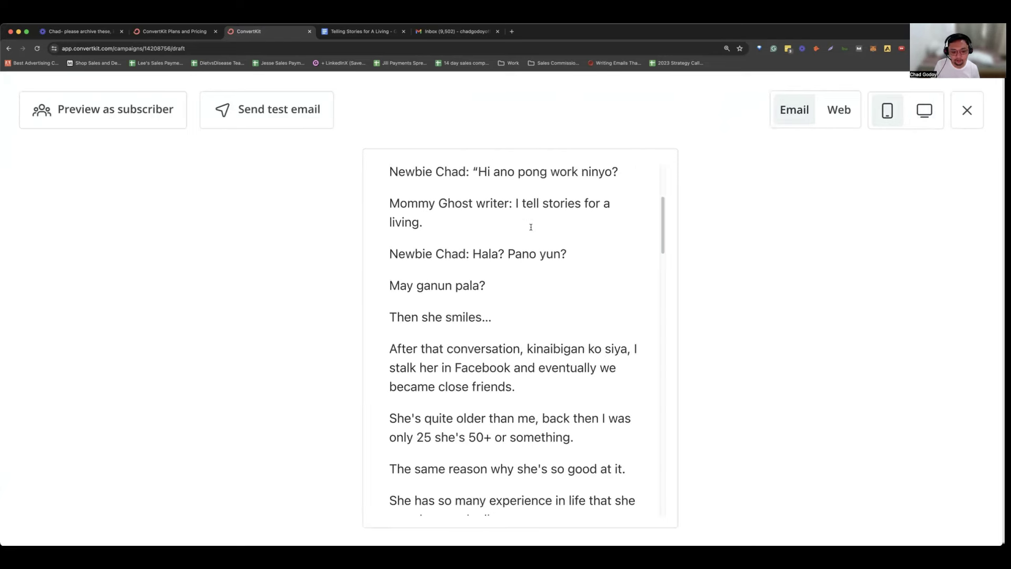
scroll(539, 233, "down", 12)
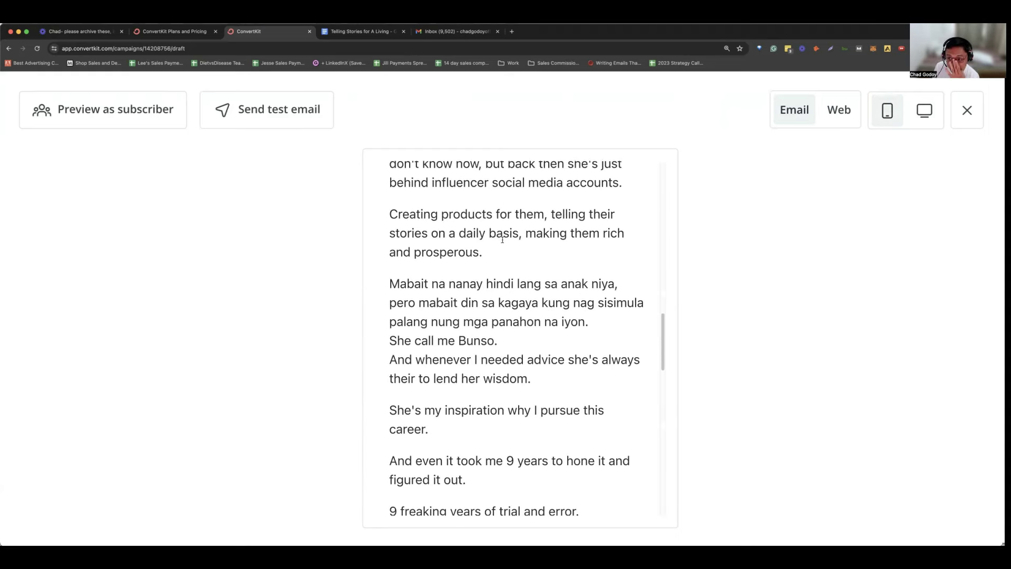
scroll(517, 248, "down", 16)
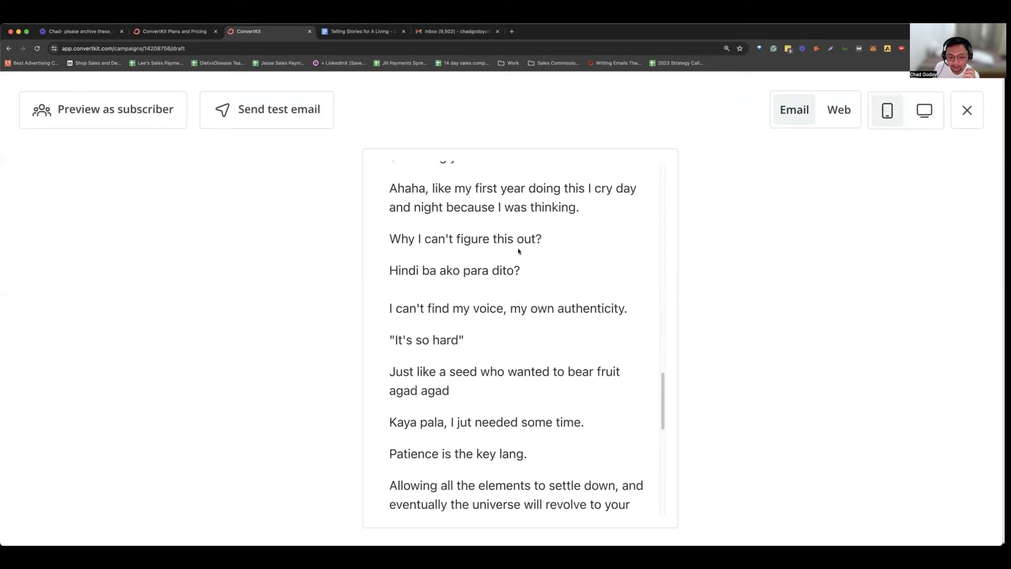
scroll(519, 248, "down", 6)
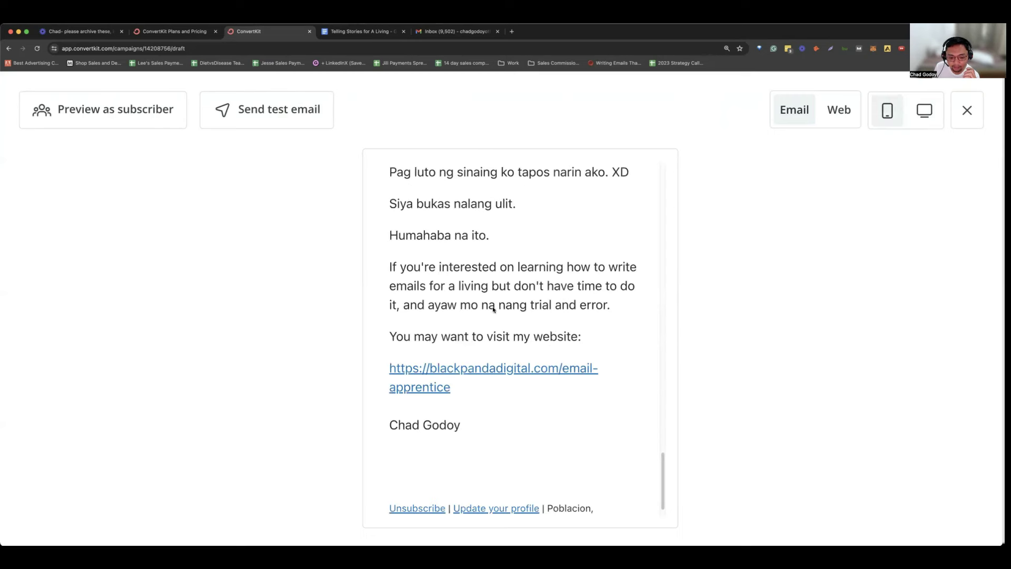
scroll(500, 295, "up", 20)
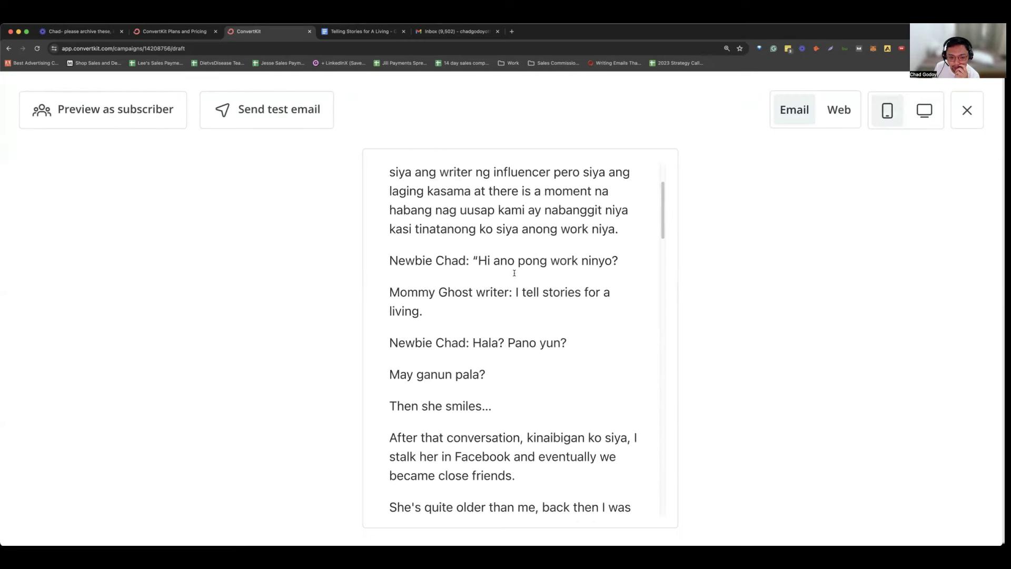
scroll(539, 250, "up", 3)
scroll(558, 298, "down", 20)
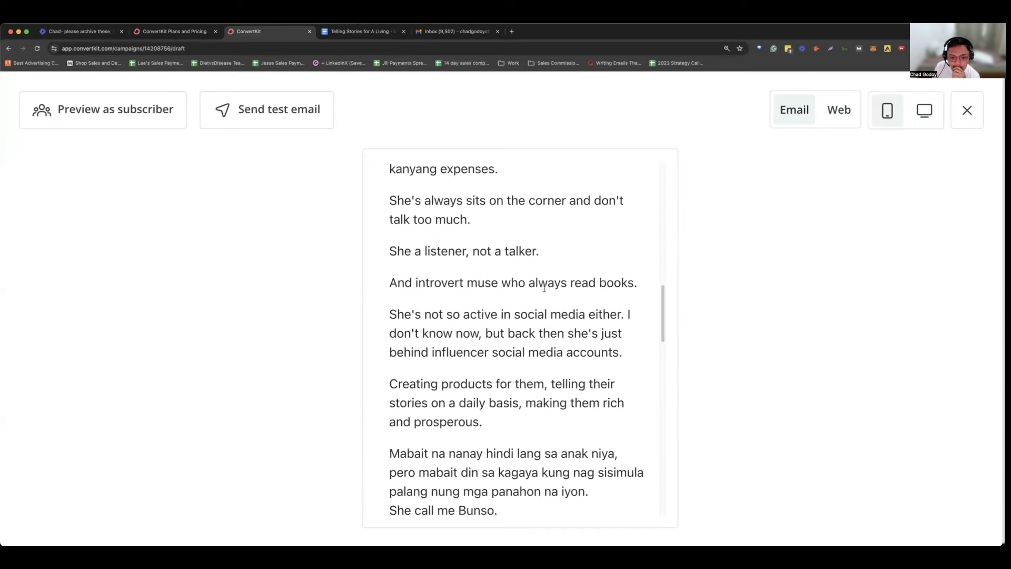
scroll(518, 311, "down", 5)
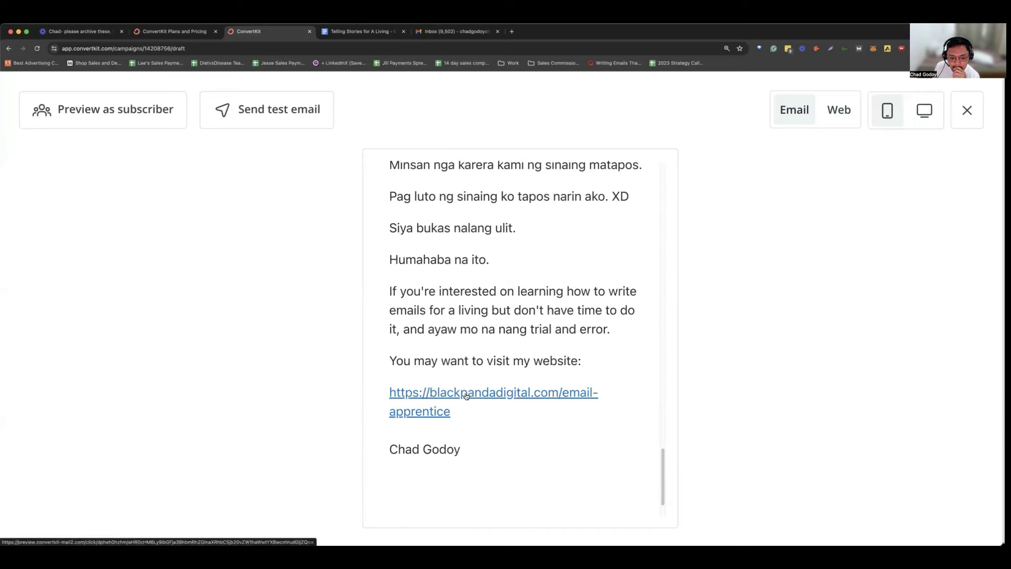
Step: Test the website link in the mobile preview, check its redirect address, and return to the top of the previewed email
left_click(468, 394)
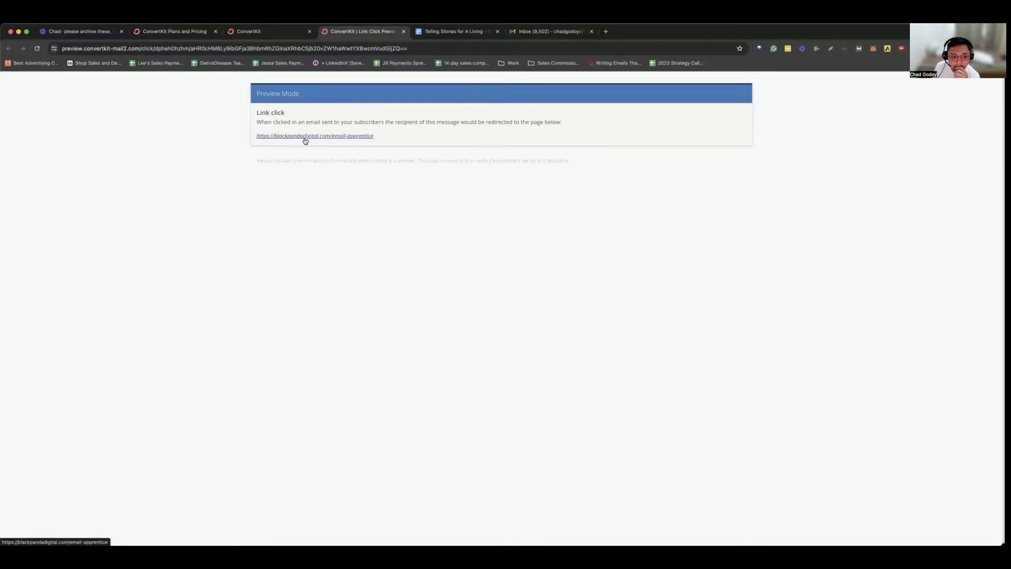
left_click_drag(555, 121, 562, 122)
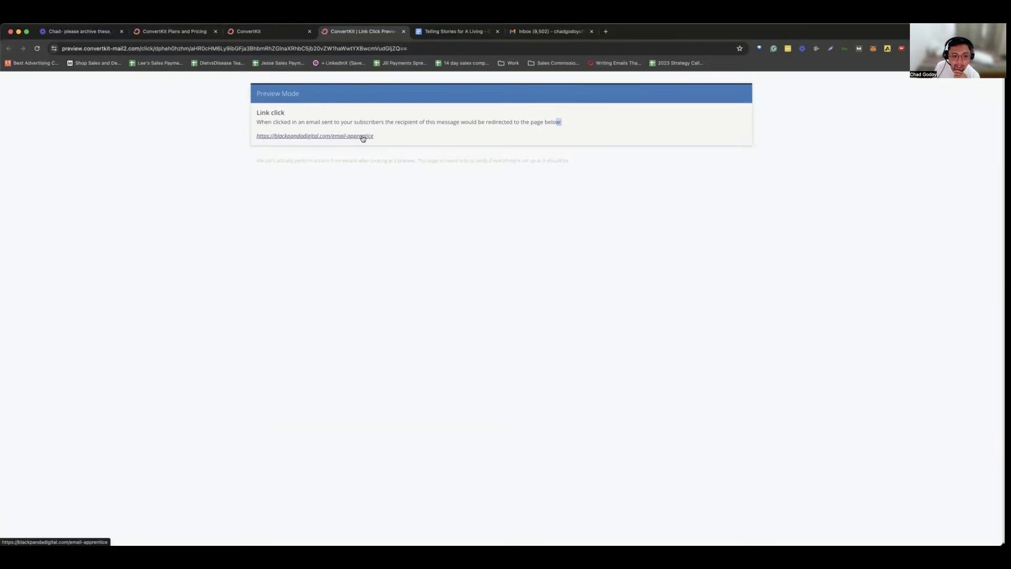
left_click(247, 31)
scroll(519, 293, "up", 10)
scroll(518, 294, "up", 15)
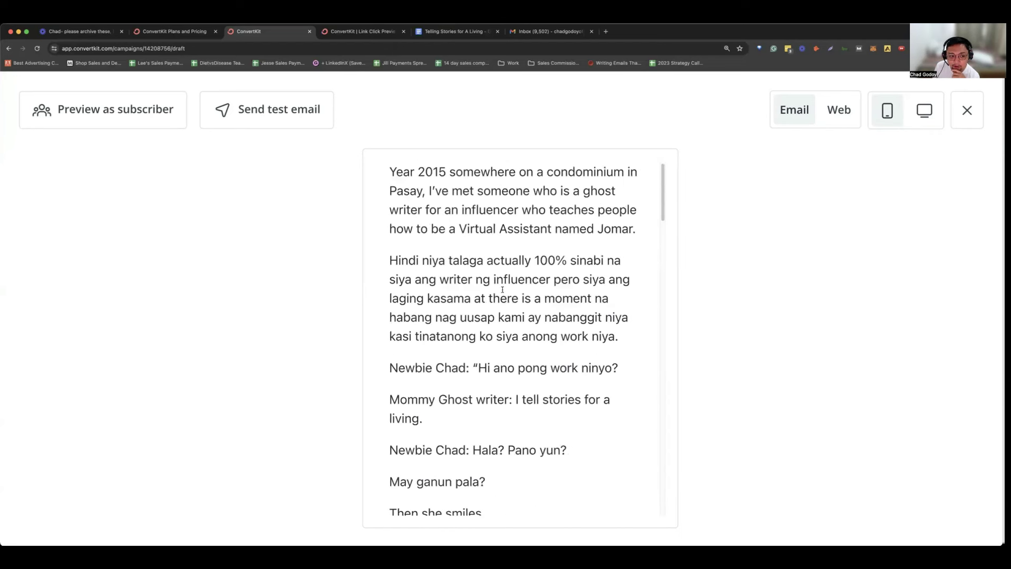
scroll(502, 289, "up", 2)
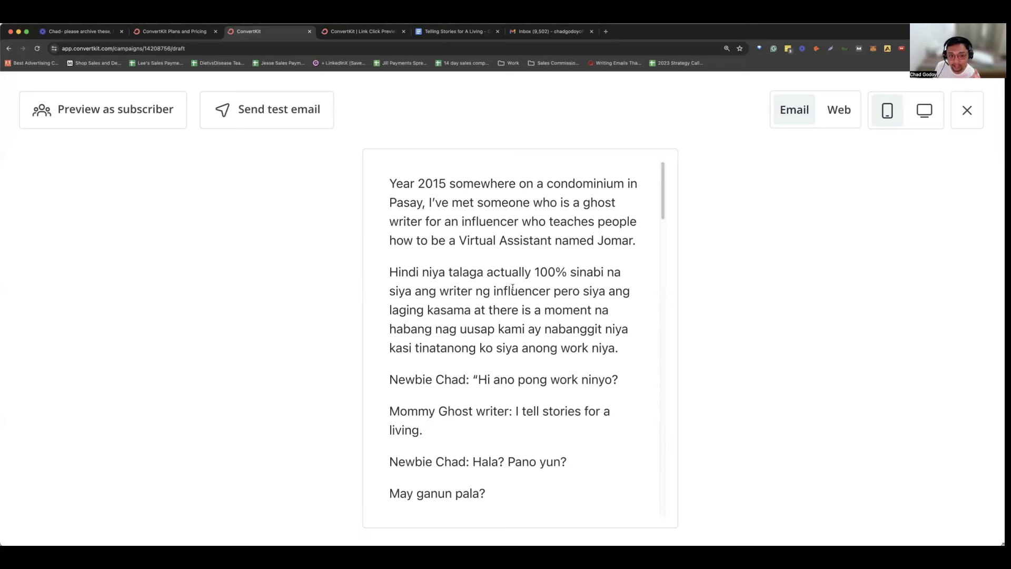
Step: Examine the test email form and its recipient address without sending, and exit the preview to the draft editor
left_click(296, 111)
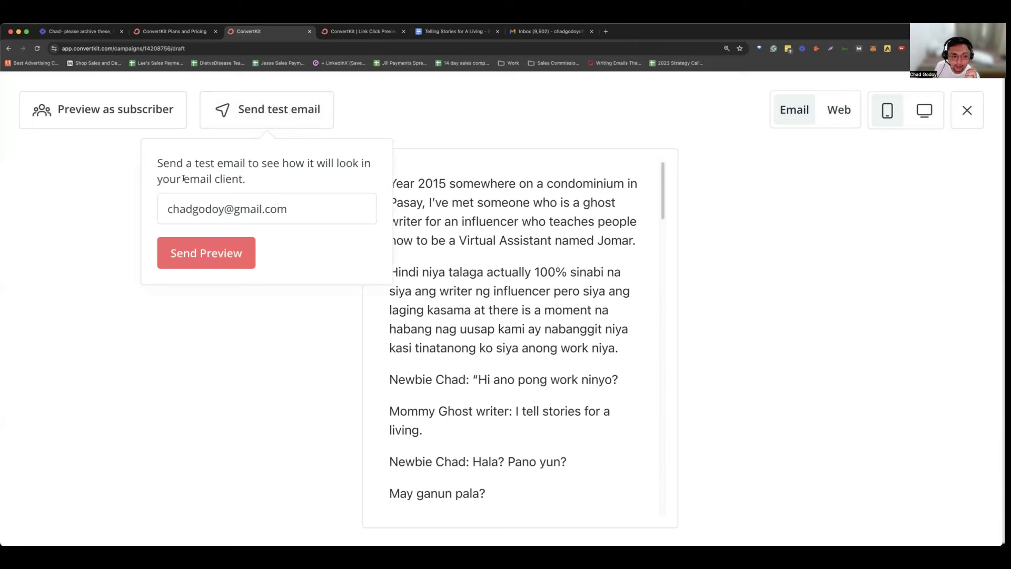
left_click_drag(169, 163, 343, 164)
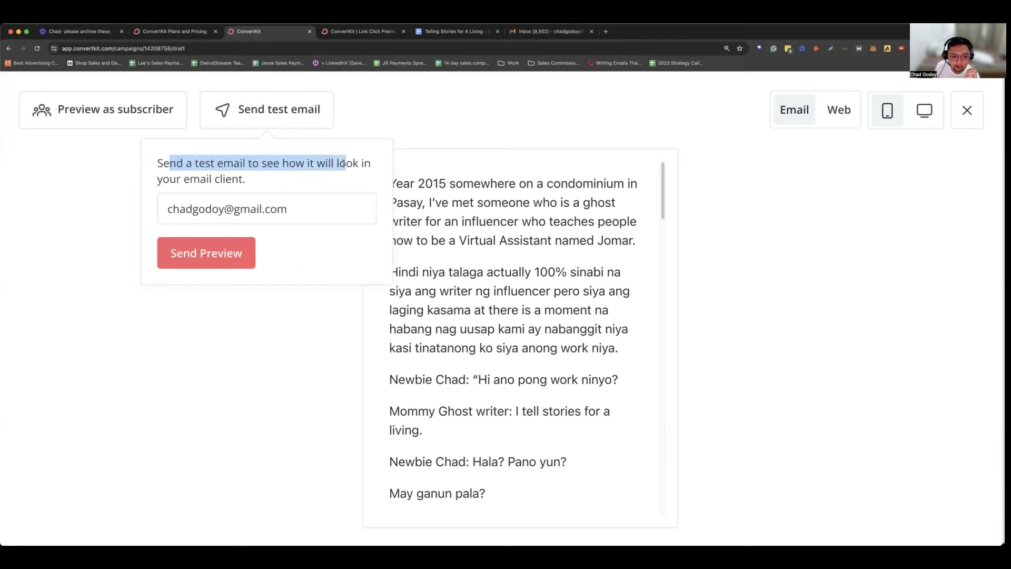
left_click(267, 202)
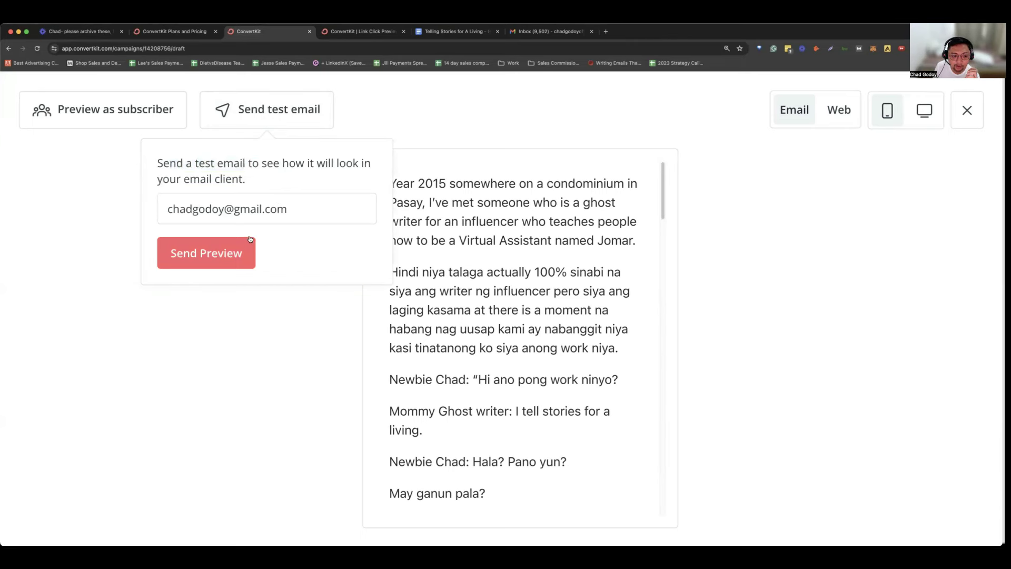
triple_click(280, 213)
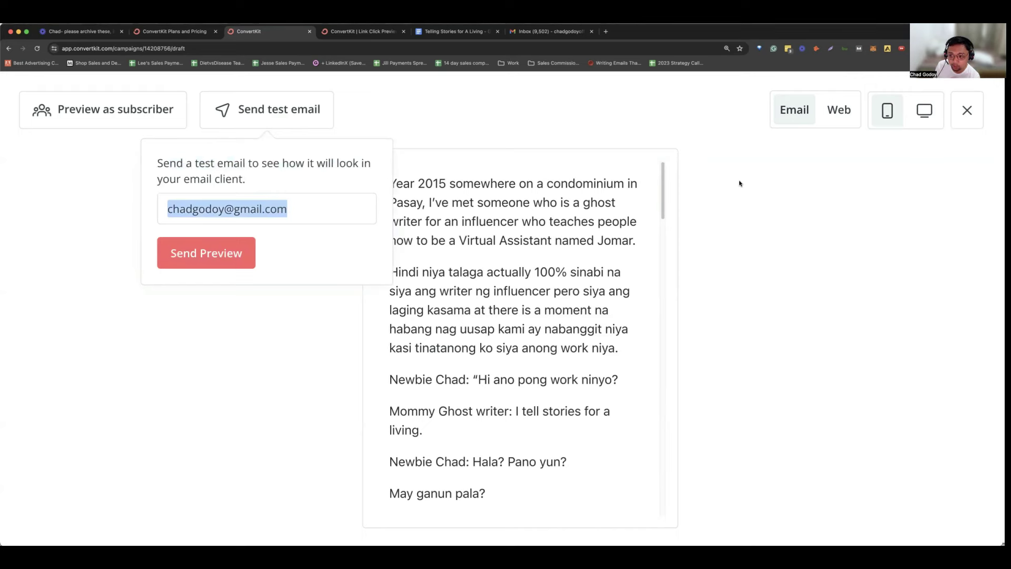
left_click(485, 316)
scroll(497, 264, "down", 3)
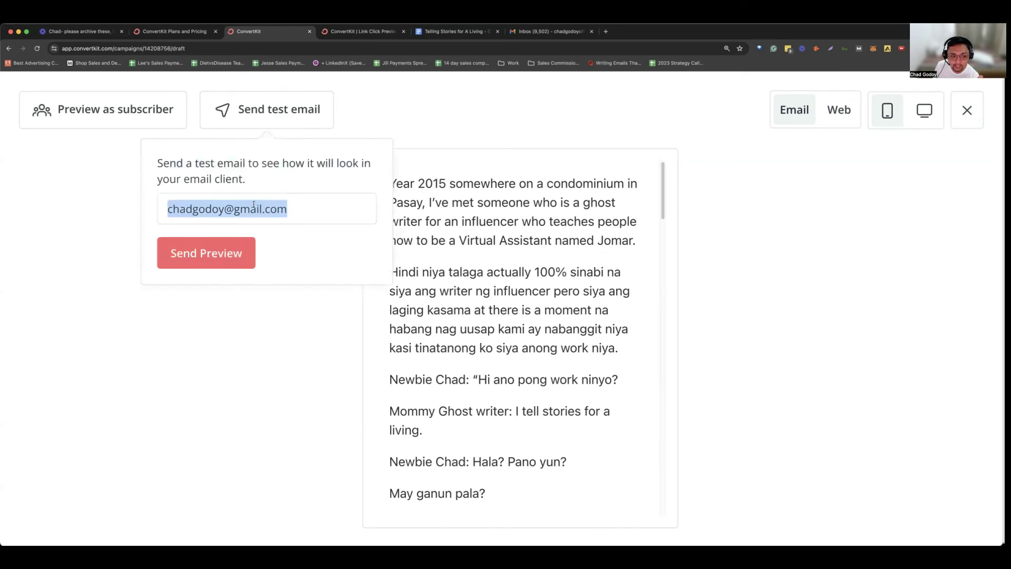
key("Escape")
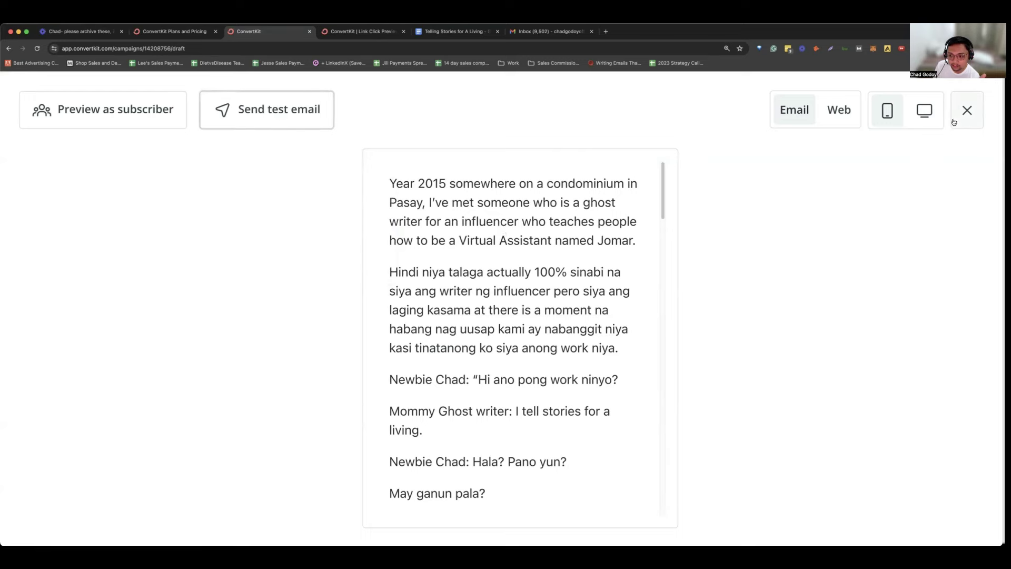
key("Escape")
scroll(507, 299, "up", 3)
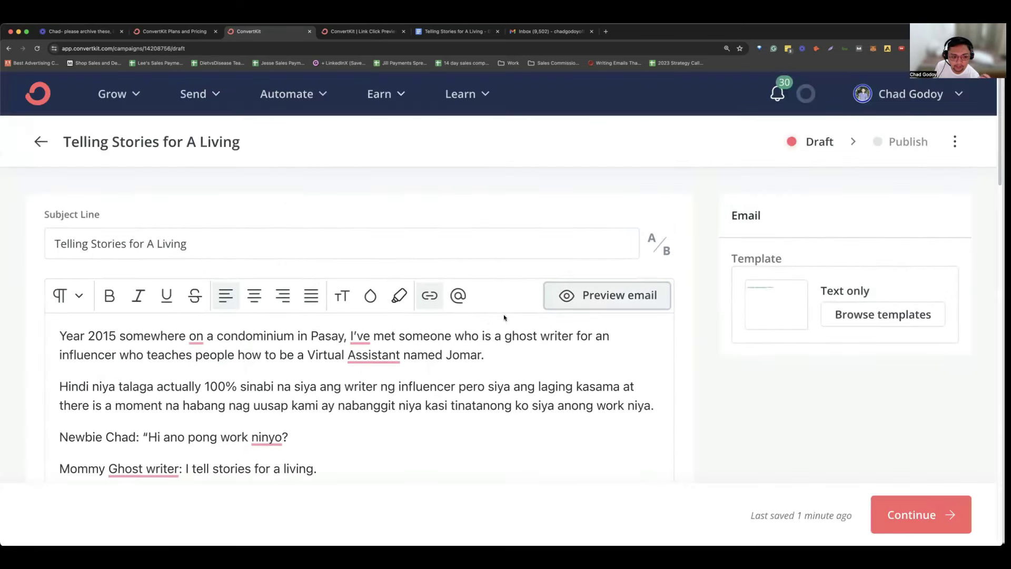
scroll(269, 353, "down", 2)
left_click(266, 355)
scroll(269, 353, "down", 8)
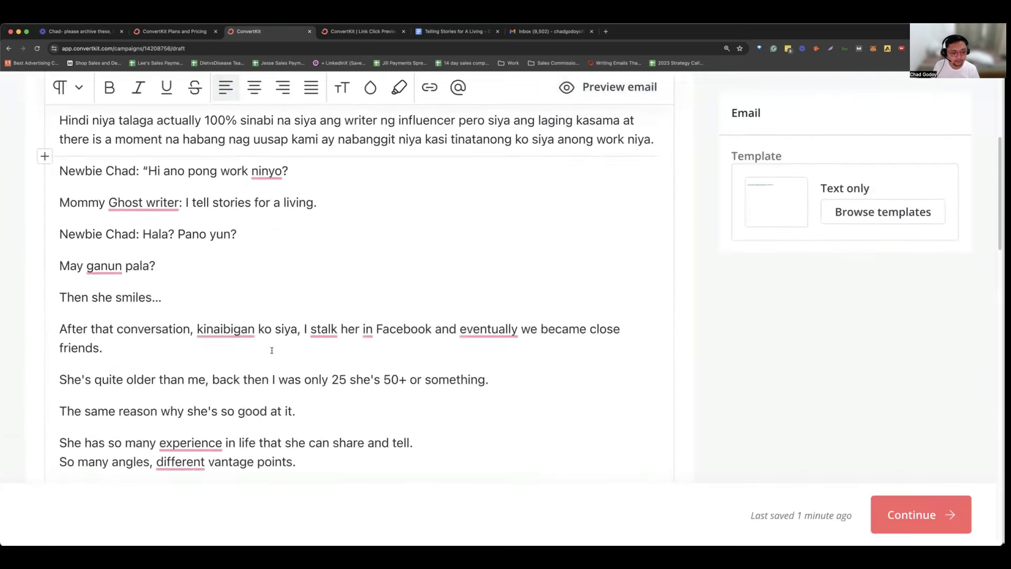
scroll(264, 332, "up", 10)
key("ctrl+a")
left_click(240, 354)
triple_click(241, 354)
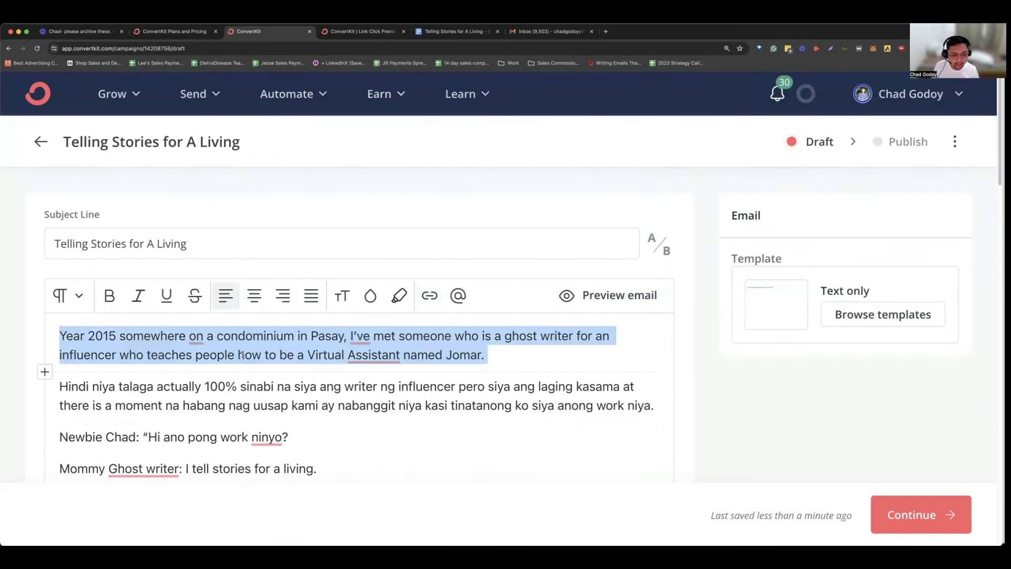
key("ctrl+a")
left_click(241, 355)
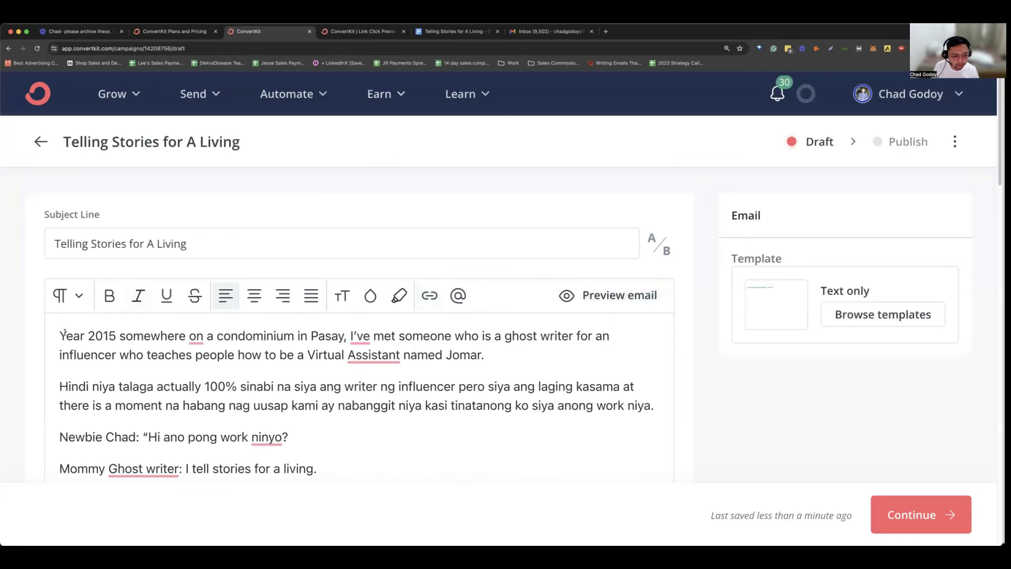
Step: Try bold and italic formatting on the opening paragraph beginning "Year 2015", and remove both
left_click_drag(60, 335, 484, 355)
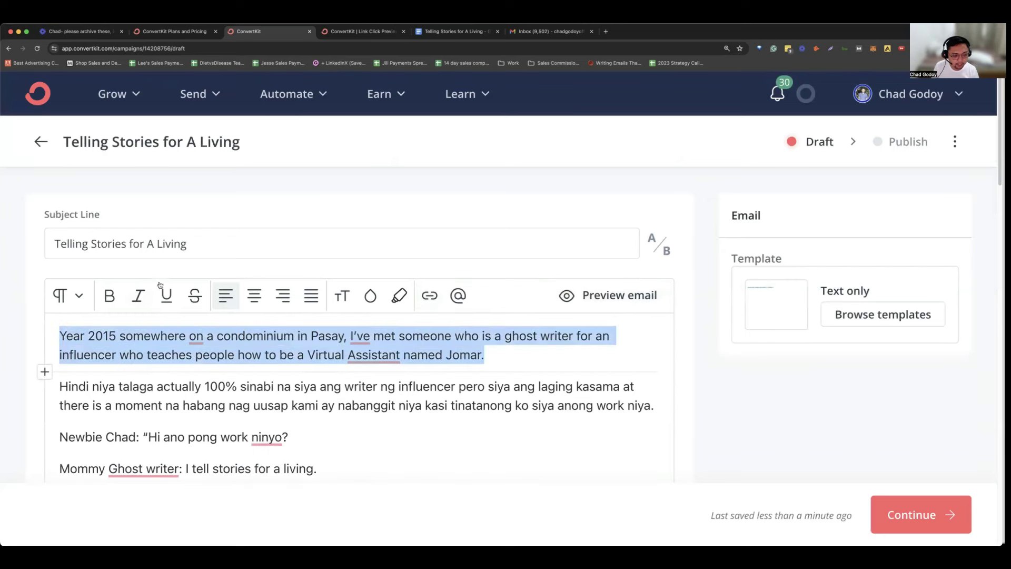
left_click(111, 295)
left_click(138, 296)
left_click(138, 296)
left_click(109, 295)
scroll(281, 310, "down", 4)
left_click(280, 310)
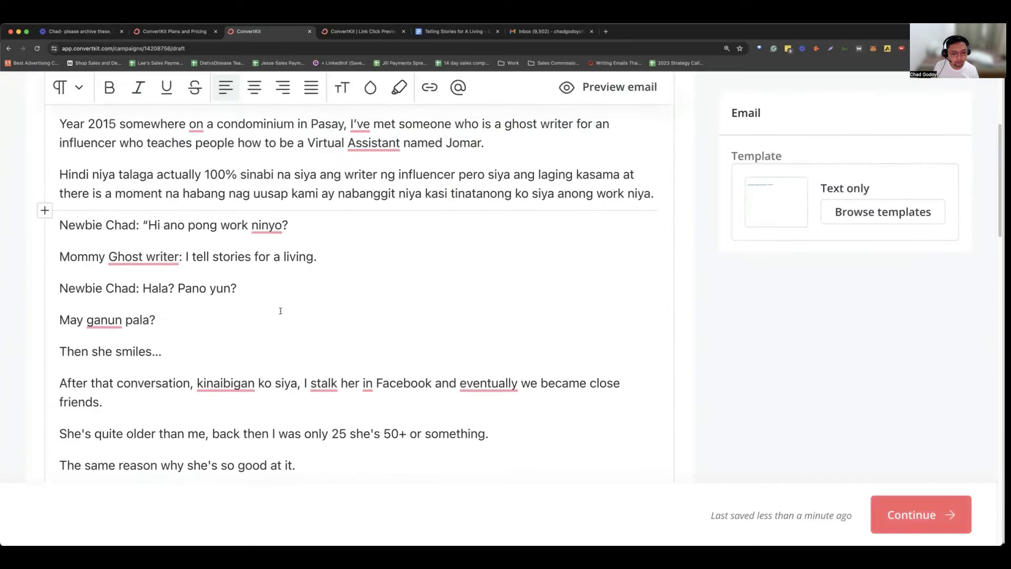
Step: Review the email draft's paragraphs and line breaks from the opening paragraph down through the later lines and back up
scroll(280, 311, "up", 3)
scroll(520, 232, "up", 1)
scroll(521, 233, "down", 2)
left_click_drag(519, 236, 59, 213)
scroll(189, 237, "down", 3)
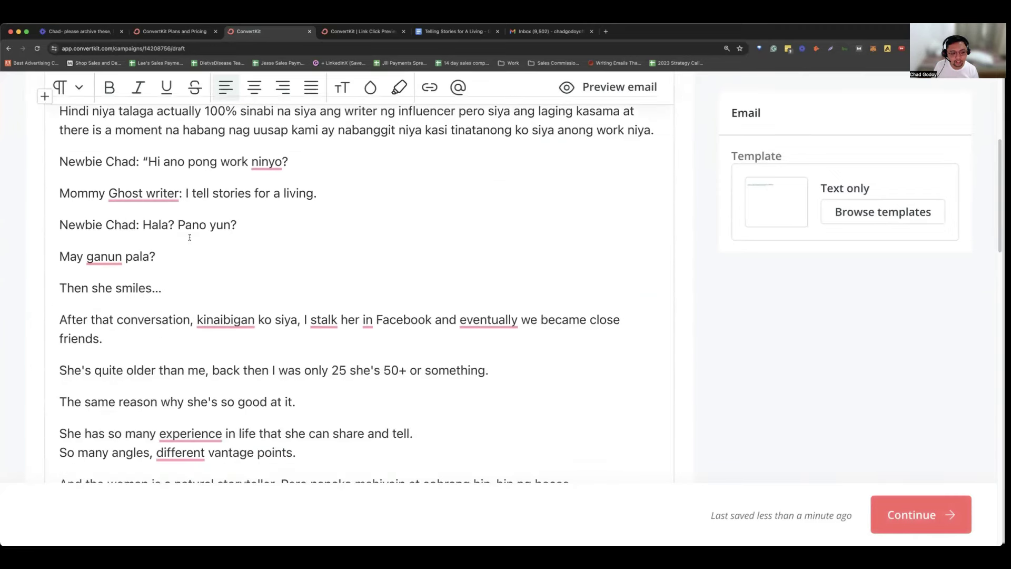
scroll(190, 237, "up", 2)
scroll(206, 254, "up", 1)
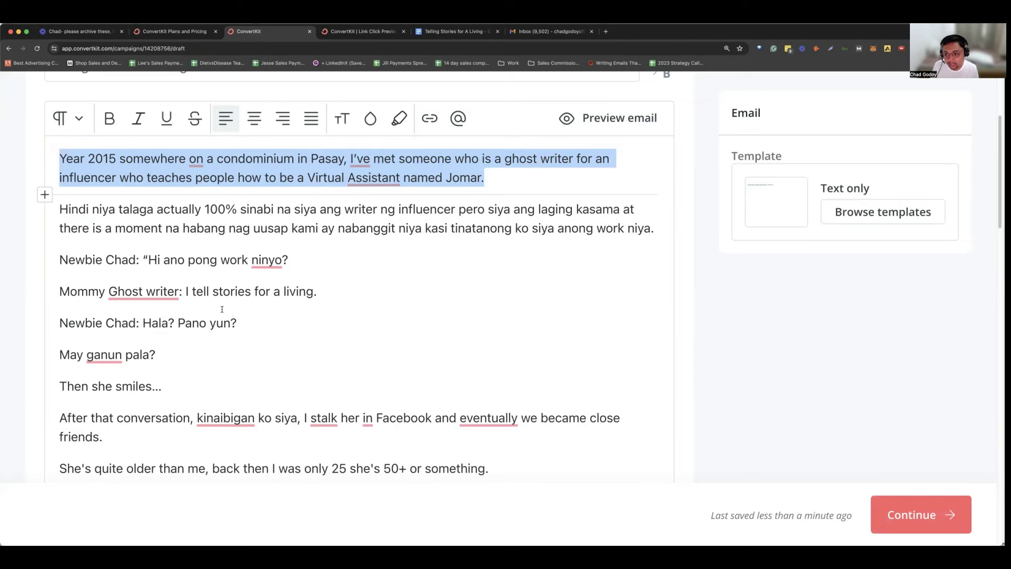
scroll(222, 309, "down", 10)
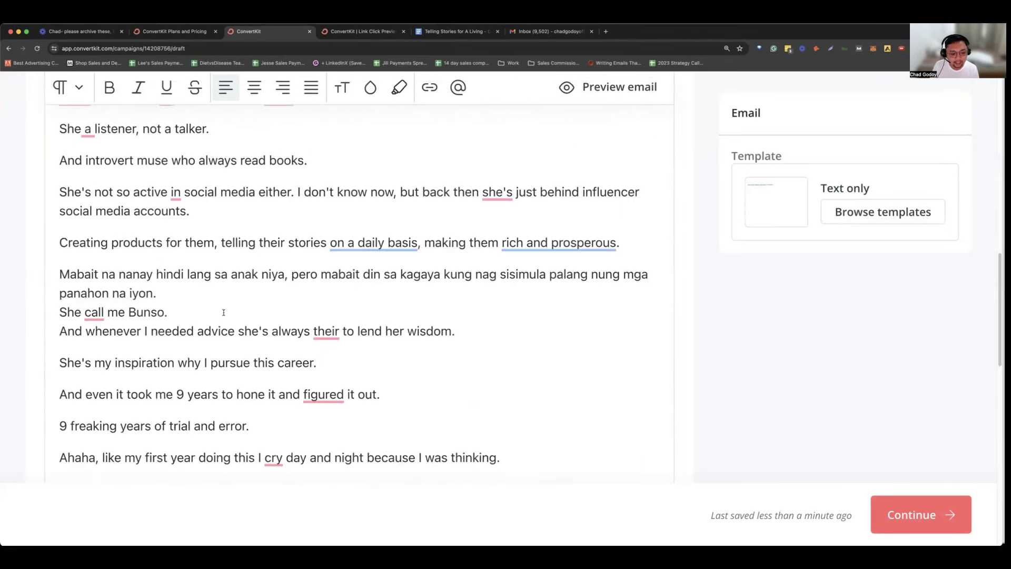
scroll(232, 311, "down", 3)
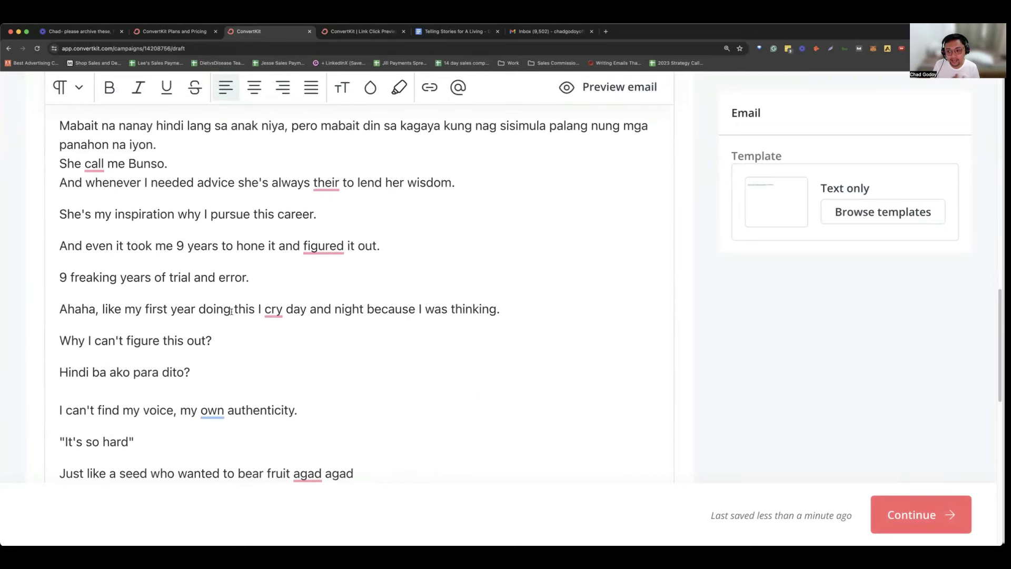
scroll(231, 311, "down", 7)
scroll(231, 310, "up", 4)
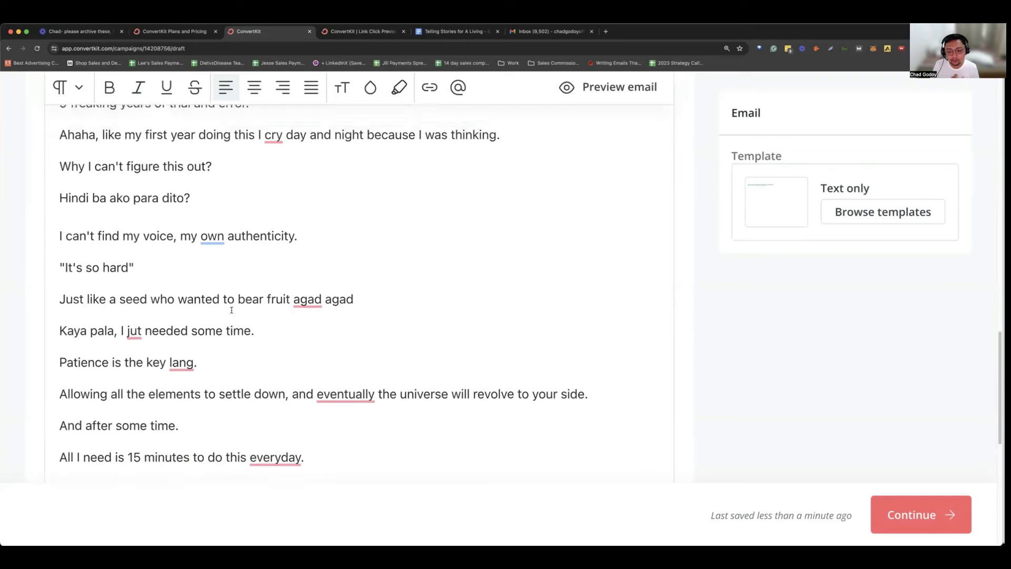
scroll(231, 310, "up", 2)
scroll(231, 311, "up", 4)
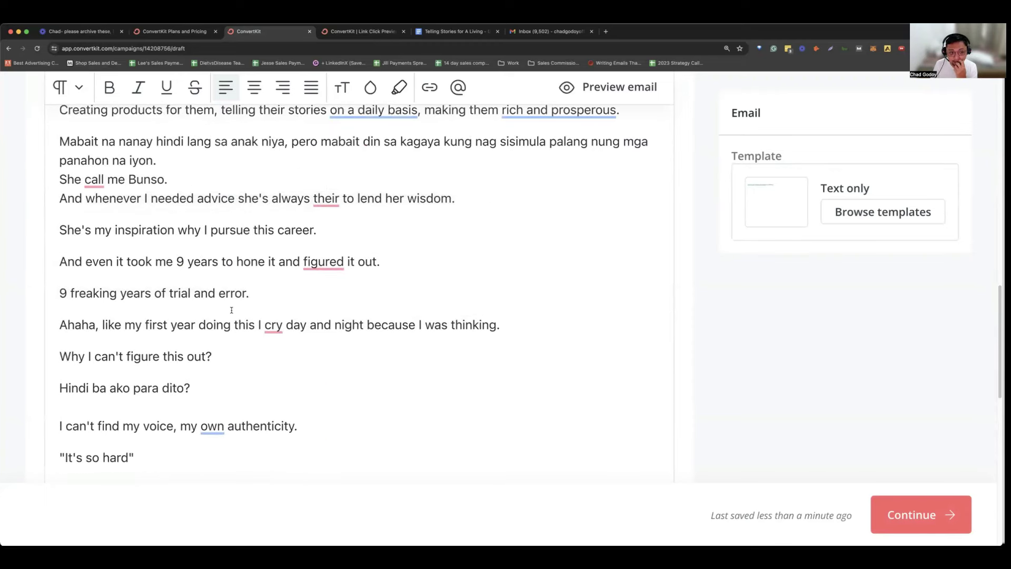
scroll(232, 311, "up", 7)
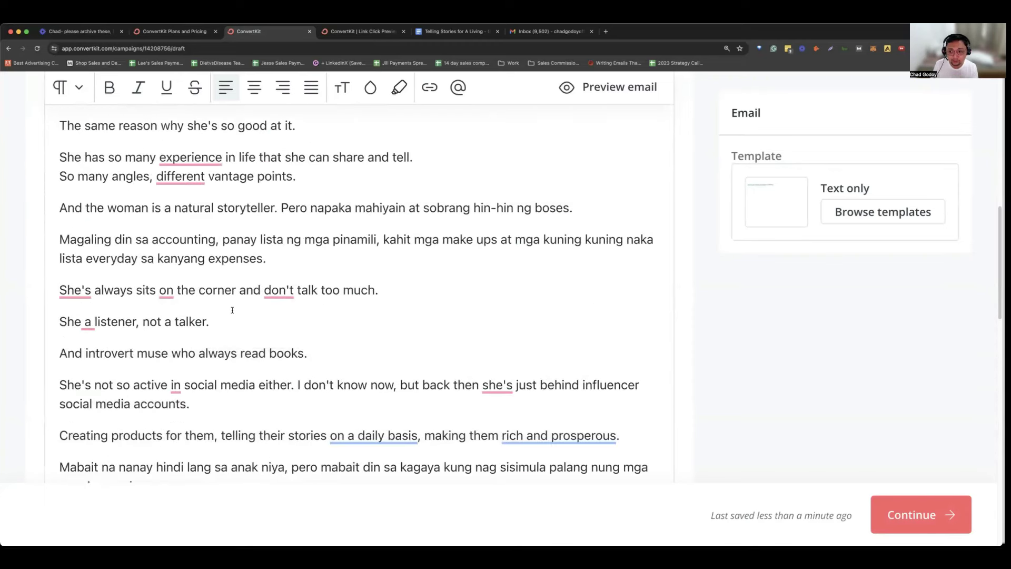
scroll(232, 310, "up", 2)
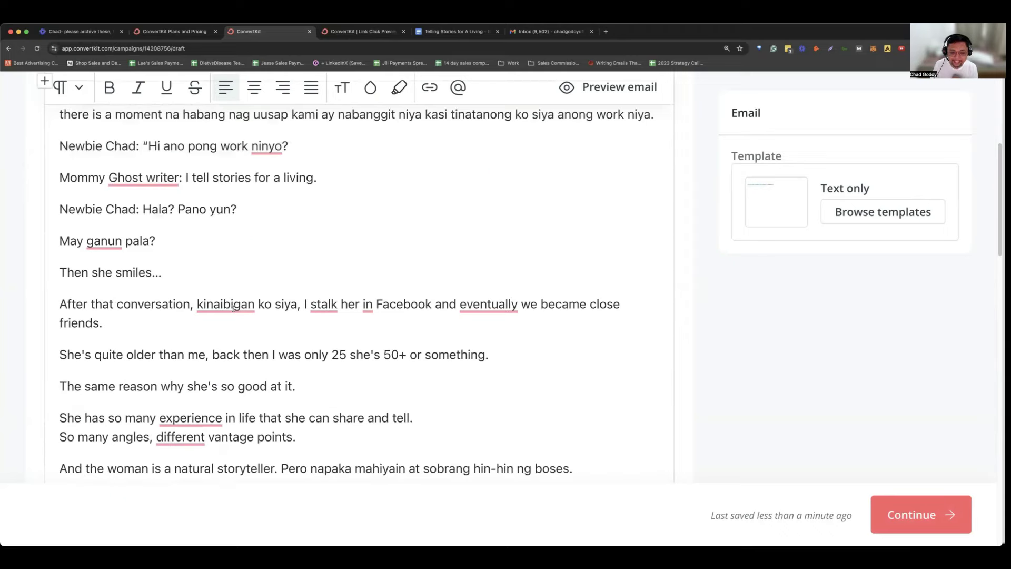
Step: Proceed from the finished draft to the publishing stage and choose to send the broadcast by email
scroll(264, 311, "up", 4)
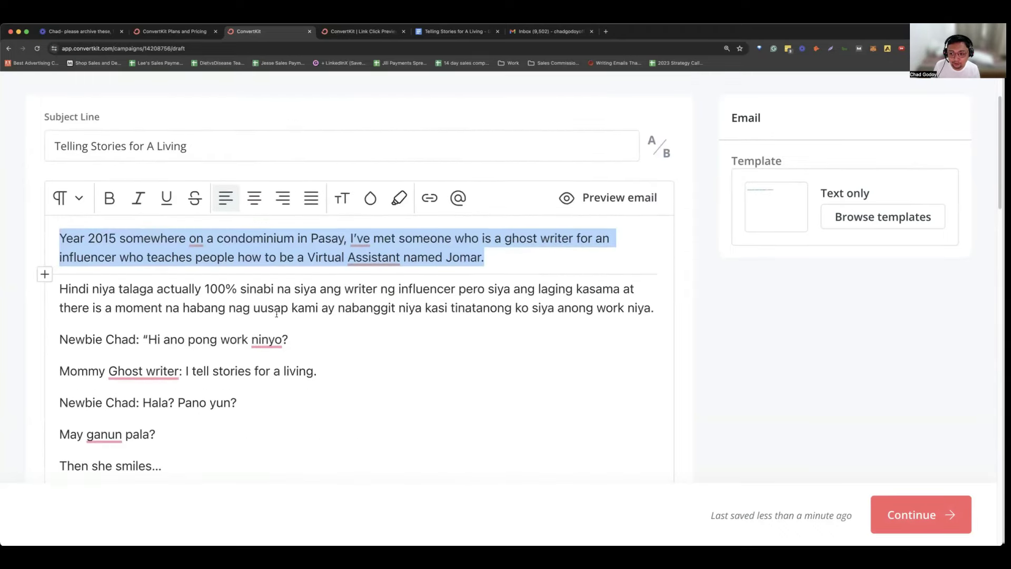
scroll(282, 331, "up", 2)
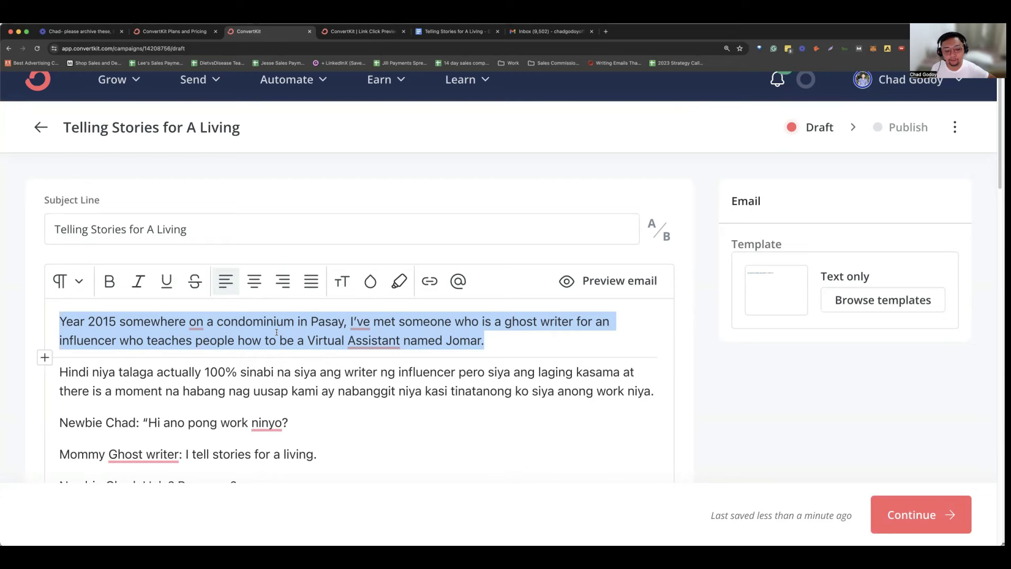
scroll(277, 332, "down", 1)
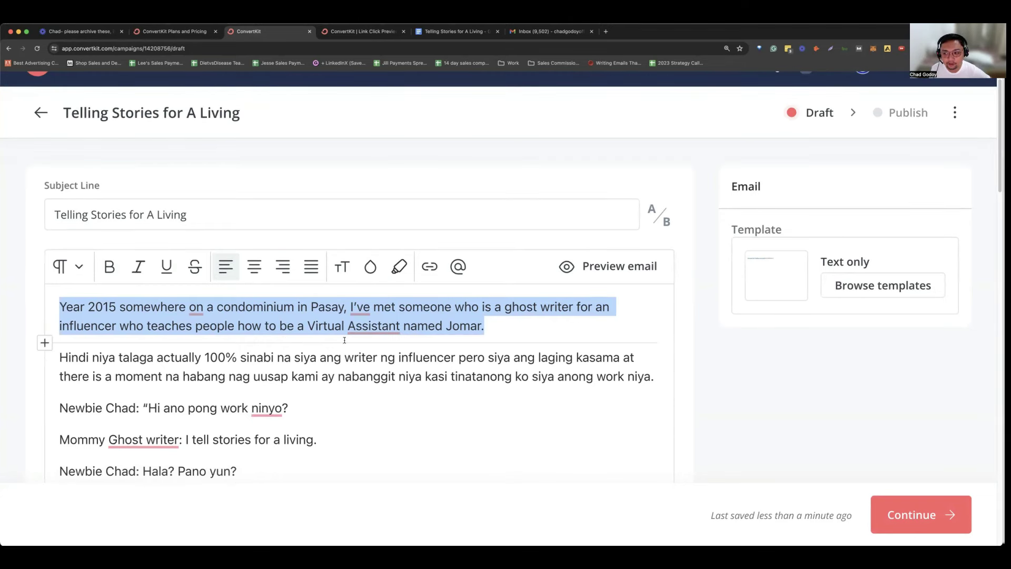
scroll(344, 340, "down", 1)
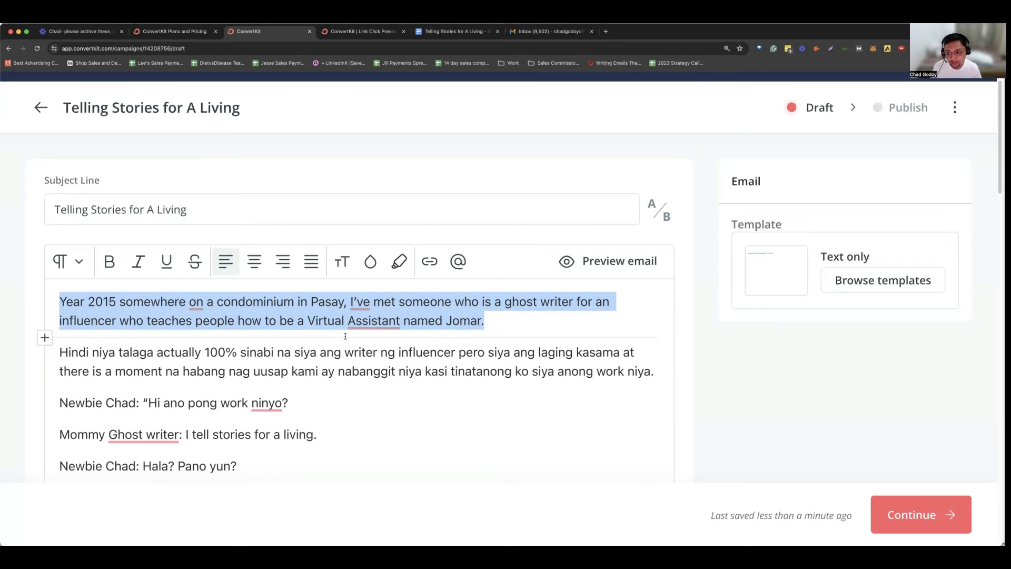
scroll(321, 353, "down", 1)
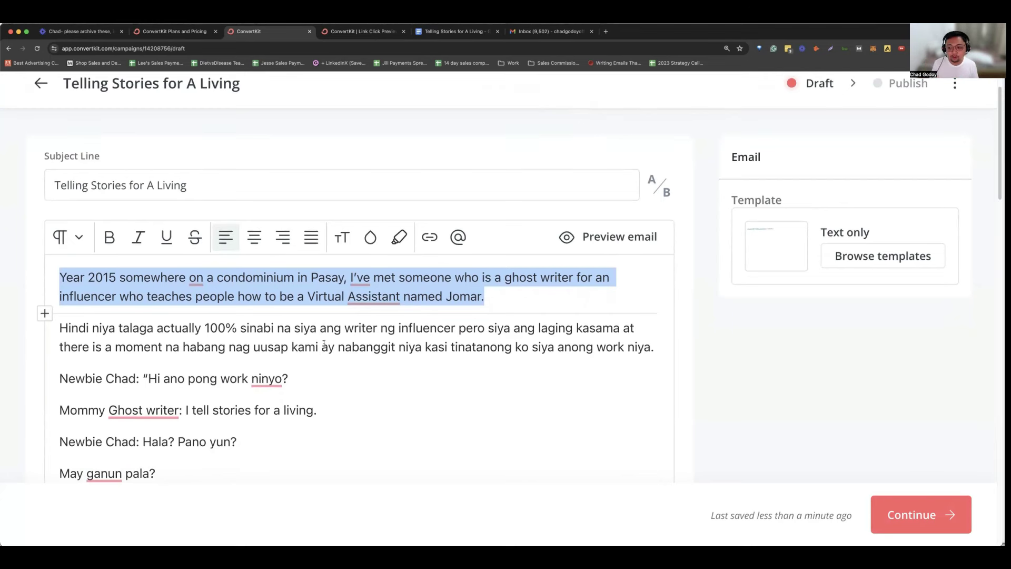
left_click(917, 512)
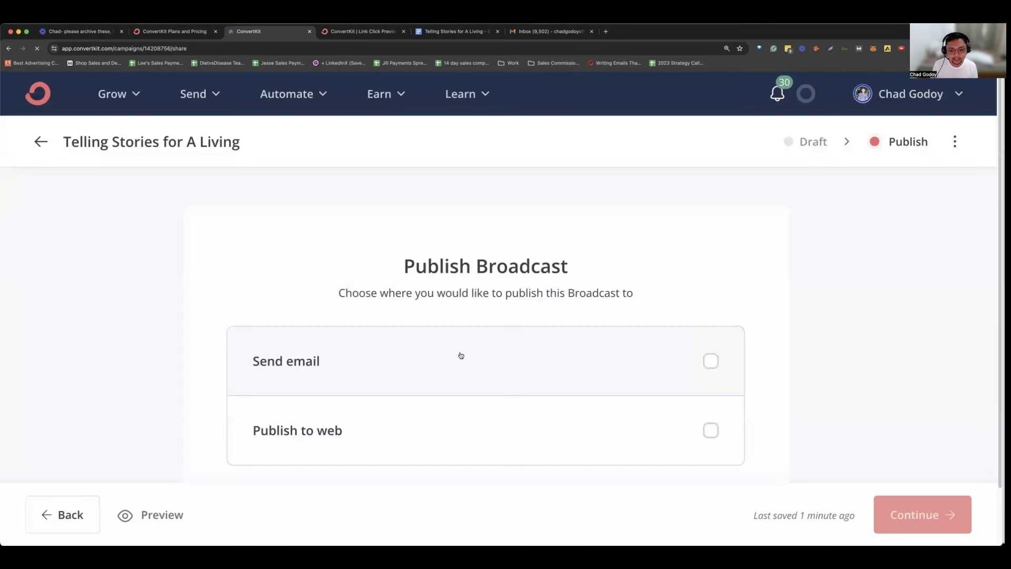
scroll(460, 356, "down", 2)
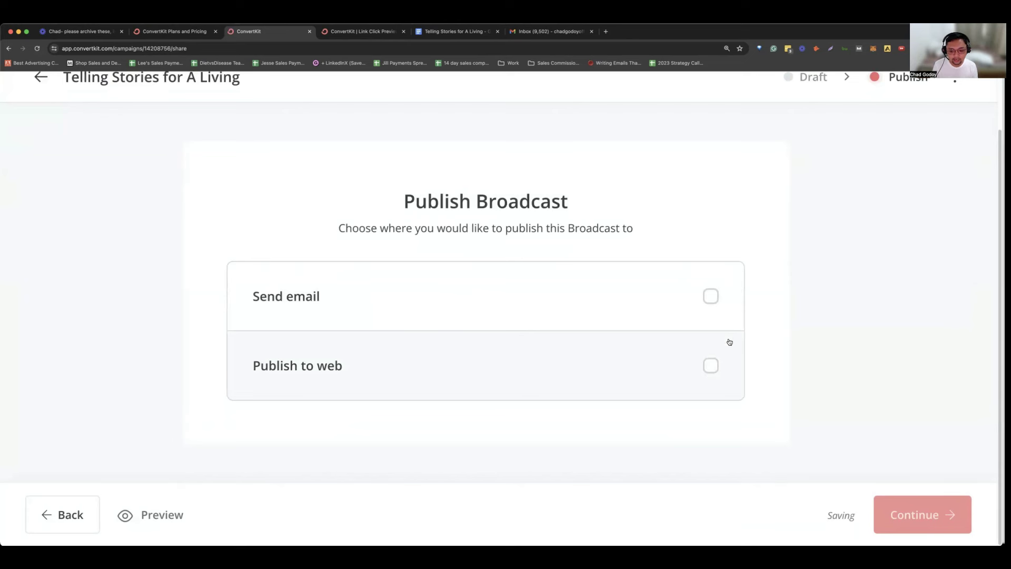
left_click(711, 297)
Step: Review the email sending settings: subject, from address, subscriber filters and send time
scroll(729, 318, "down", 3)
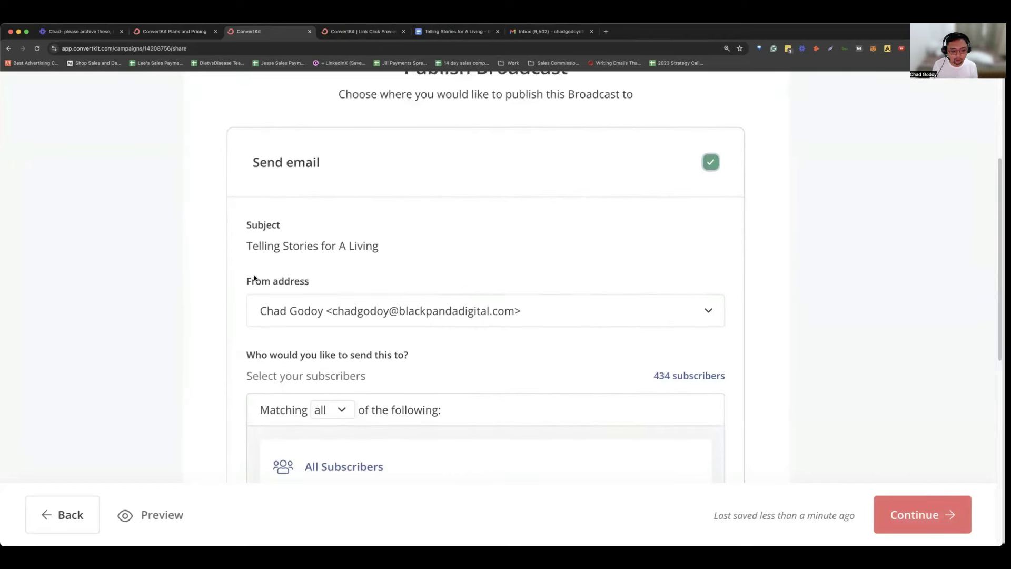
scroll(259, 269, "down", 1)
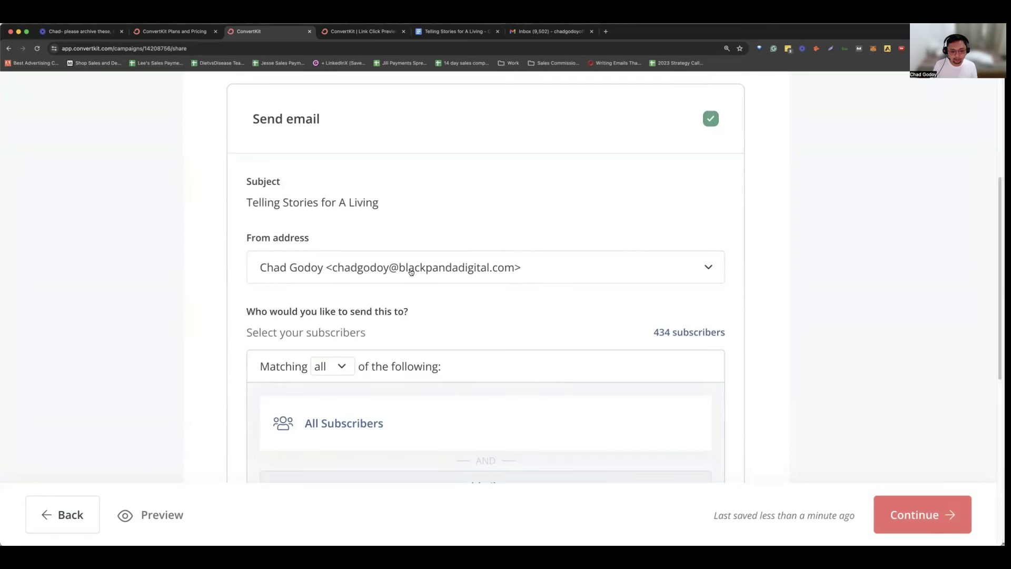
scroll(415, 273, "up", 3)
scroll(415, 270, "down", 3)
scroll(415, 271, "up", 5)
scroll(442, 295, "down", 10)
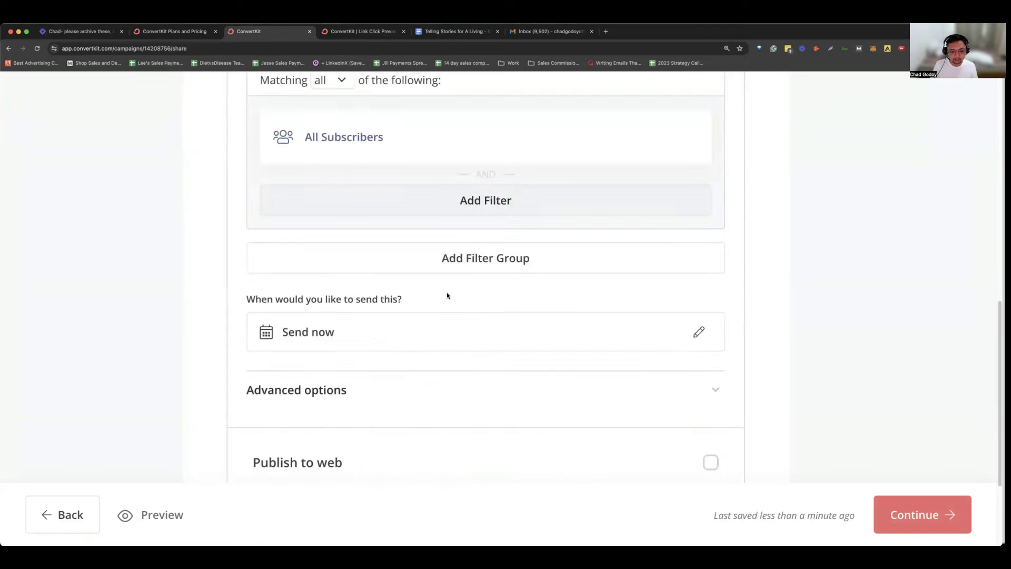
scroll(445, 295, "up", 2)
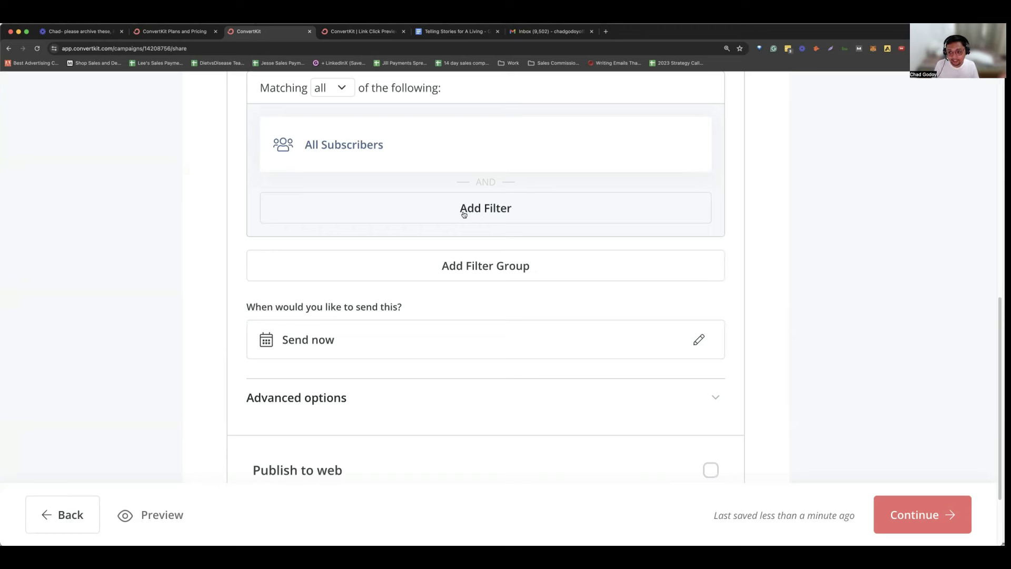
scroll(432, 261, "down", 2)
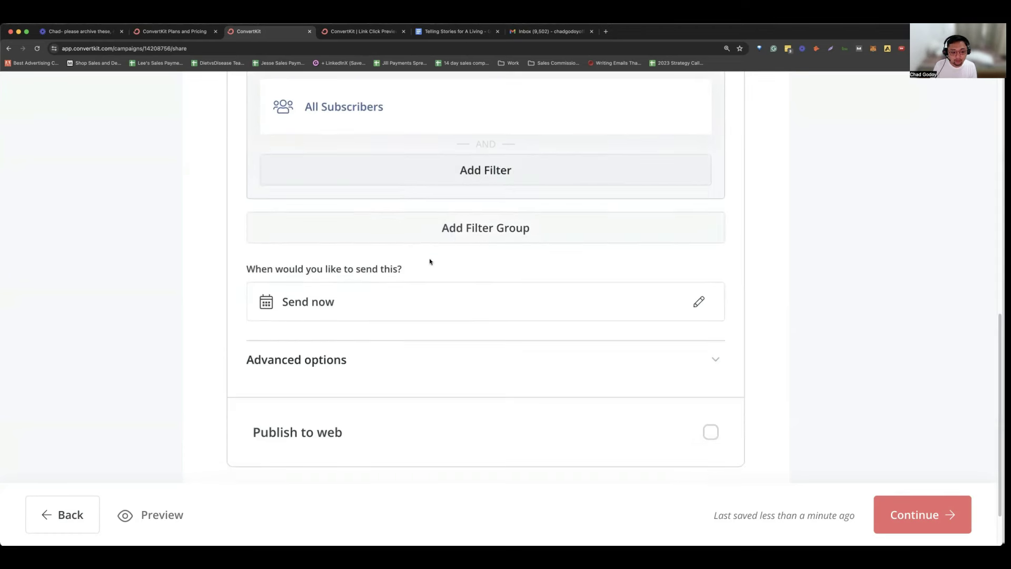
Step: Schedule the email broadcast for February 29, 2024 at 07:50 AM
left_click(694, 303)
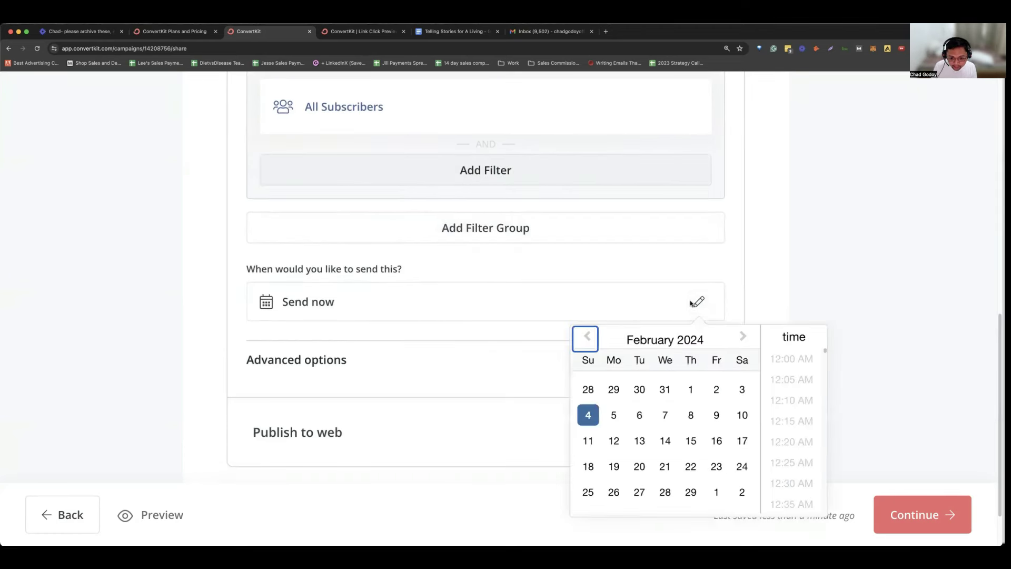
scroll(687, 320, "down", 1)
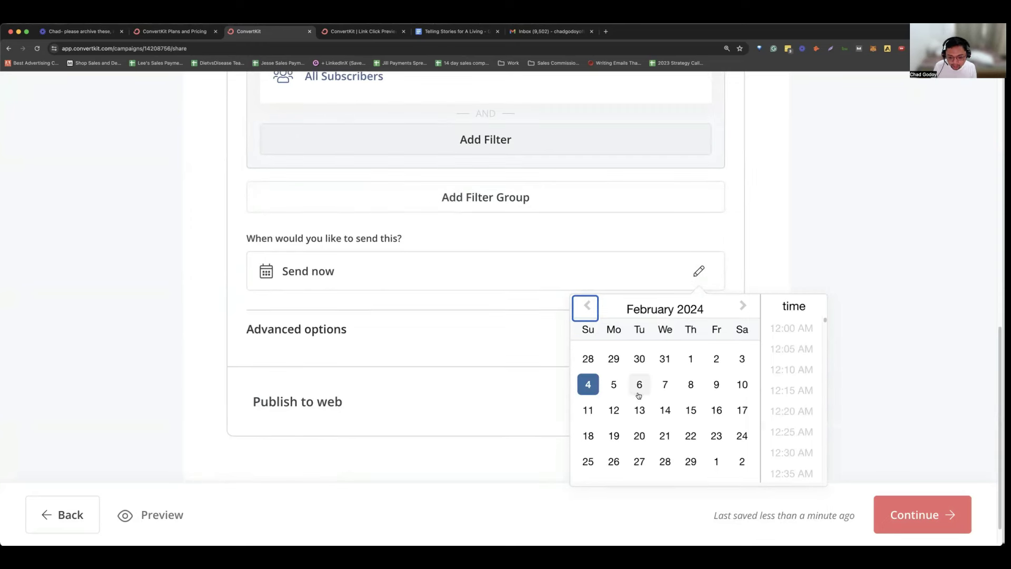
left_click(690, 461)
left_click(776, 262)
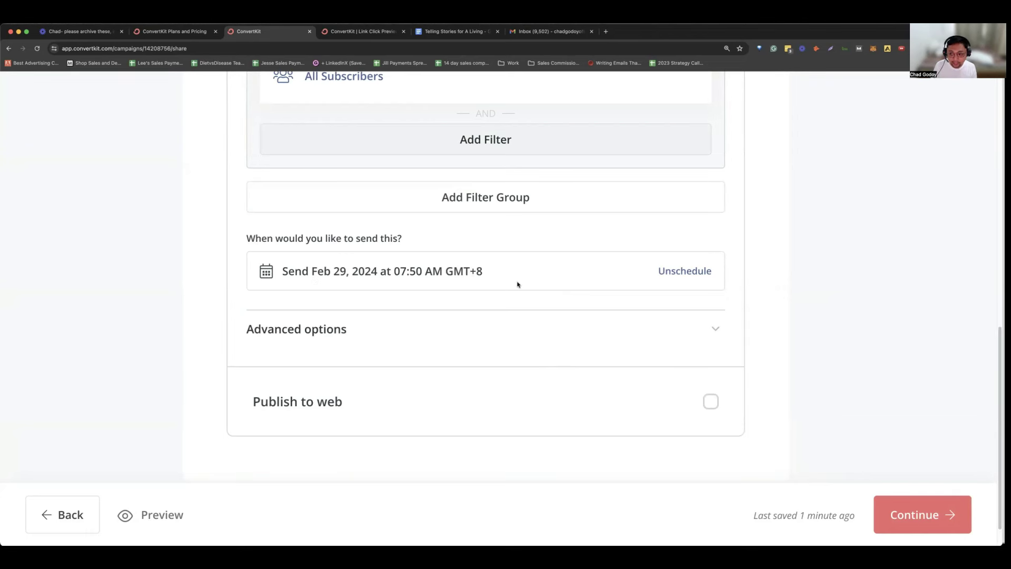
Step: Examine the preview text and internal note fields in the advanced options without filling them in, and collapse the options
scroll(527, 303, "down", 2)
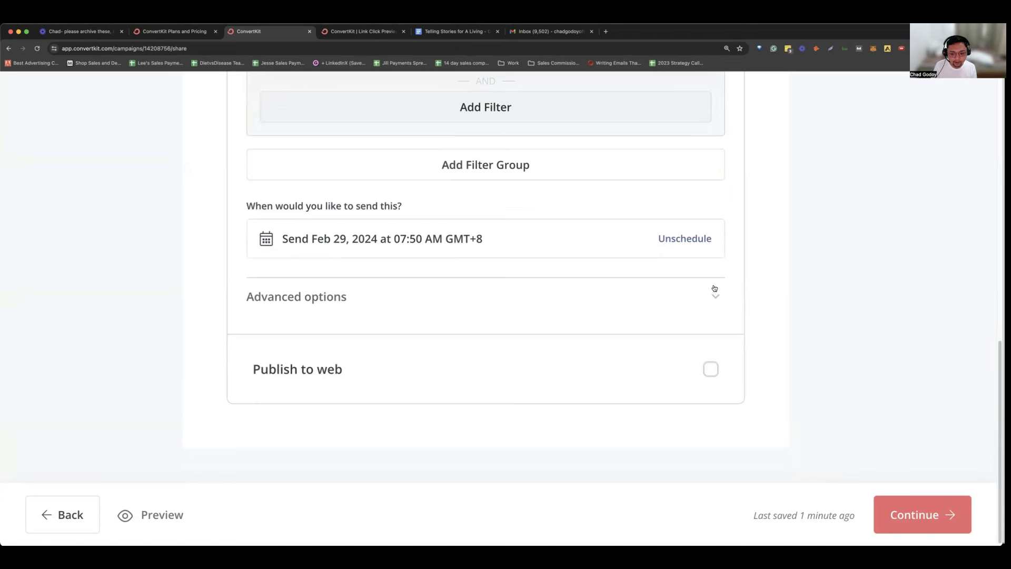
left_click(715, 290)
scroll(714, 288, "down", 2)
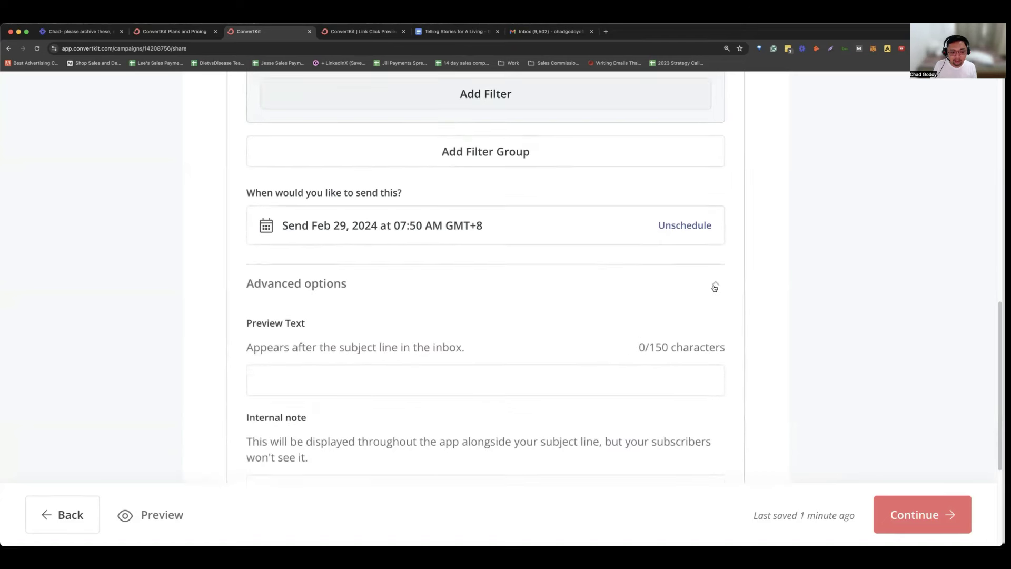
scroll(477, 288, "down", 1)
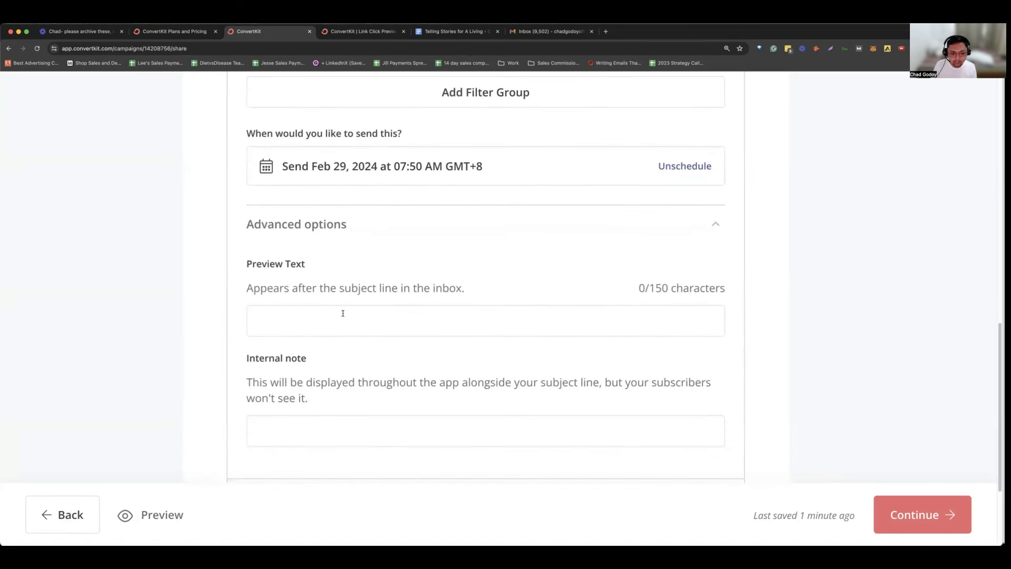
left_click(308, 315)
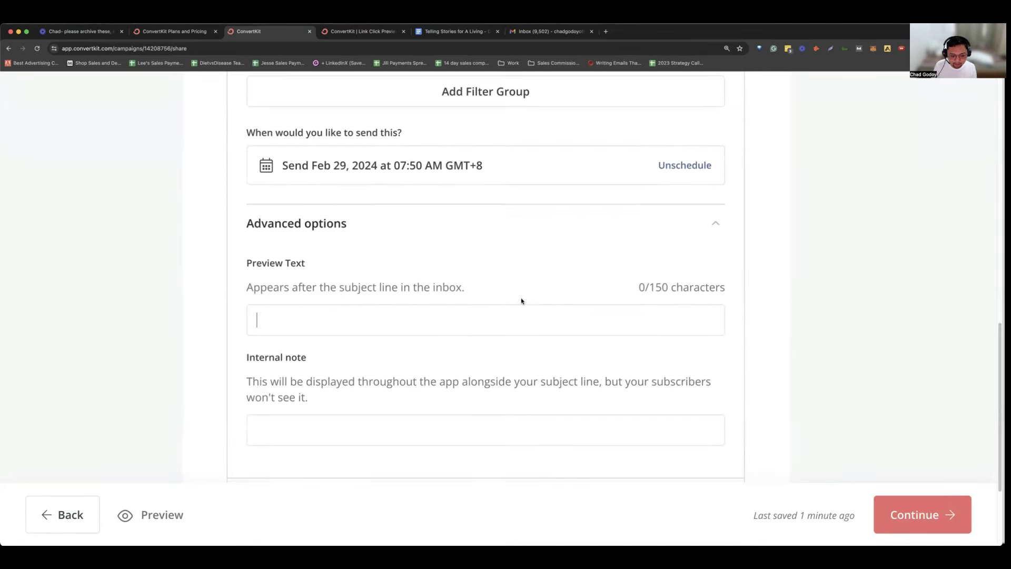
scroll(439, 311, "down", 3)
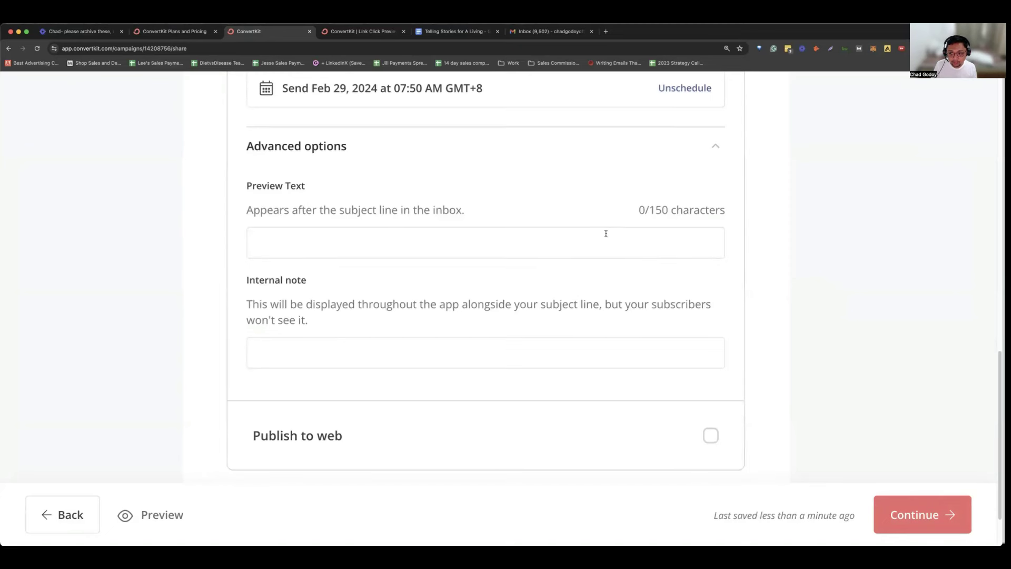
scroll(611, 227, "up", 1)
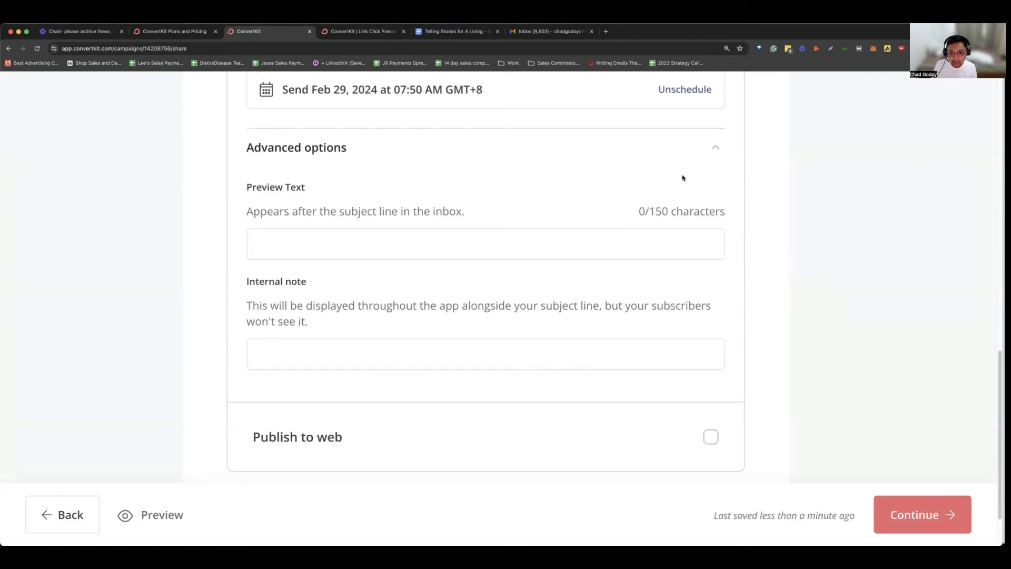
left_click(716, 152)
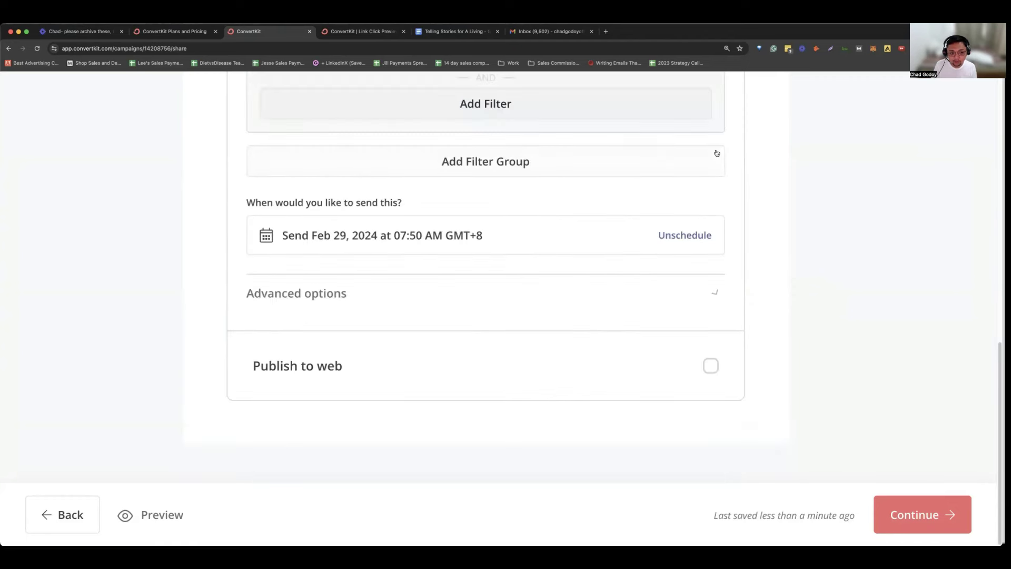
Step: Recheck the sending settings, return to the list of all broadcasts and locate the "Telling Stories for A Living" draft
scroll(505, 348, "up", 3)
scroll(518, 332, "up", 10)
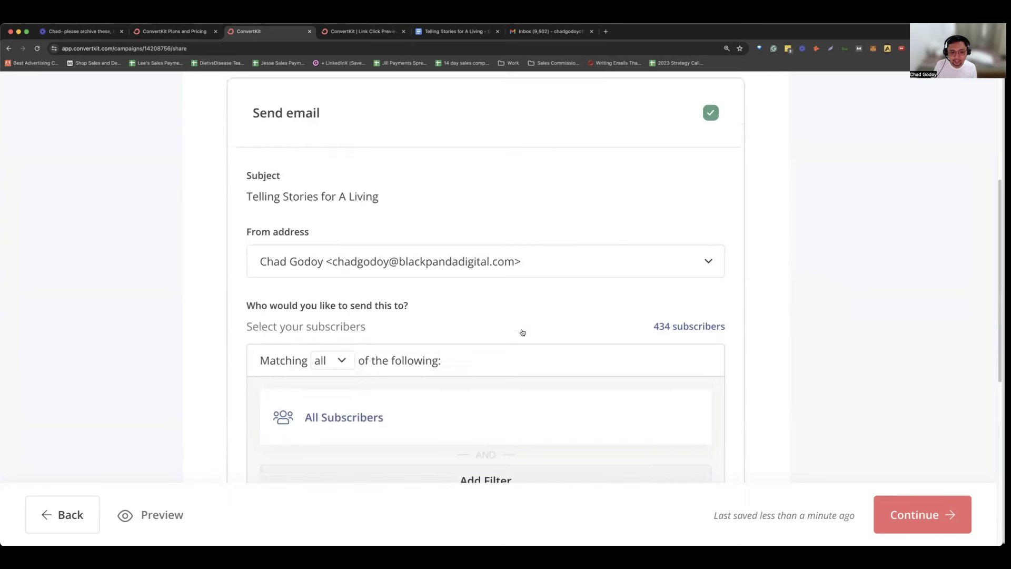
scroll(522, 337, "down", 8)
scroll(532, 350, "down", 5)
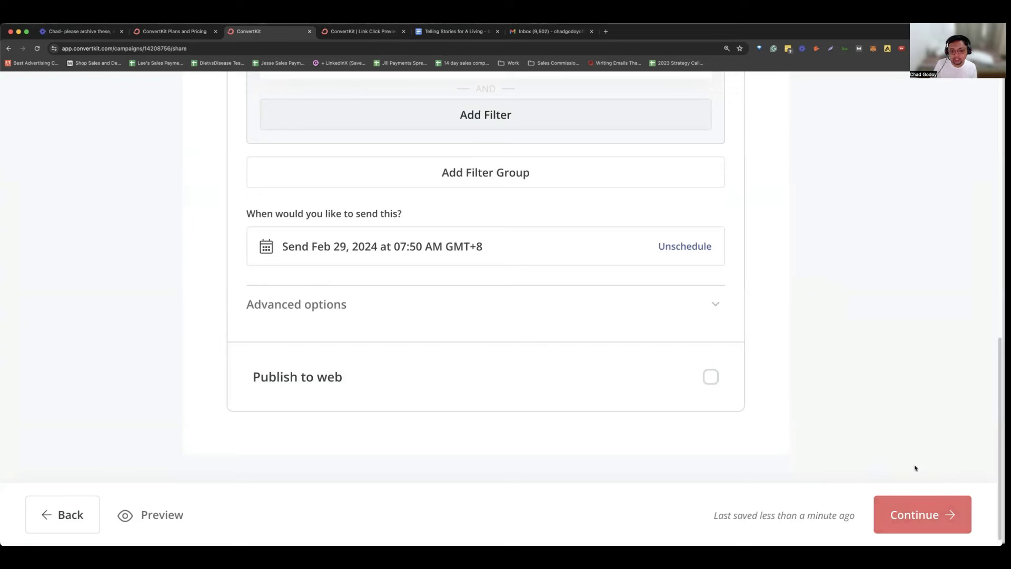
scroll(885, 400, "up", 15)
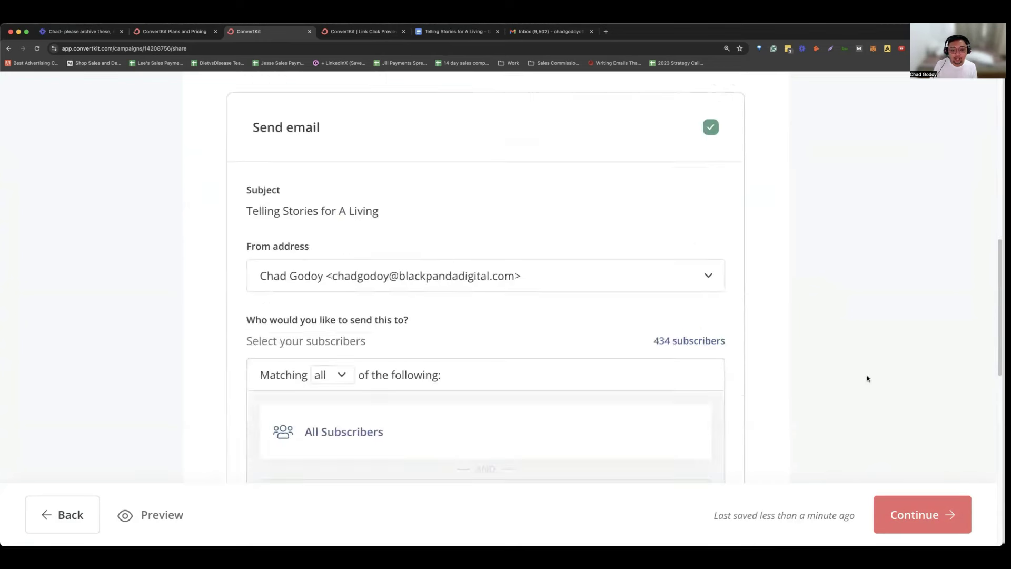
left_click(209, 100)
left_click(217, 146)
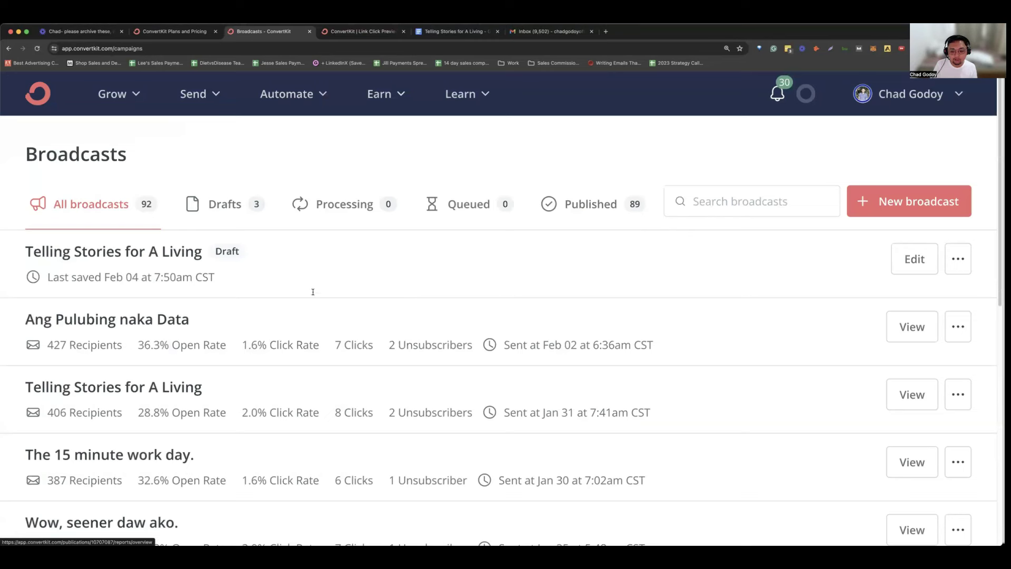
left_click_drag(240, 251, 216, 252)
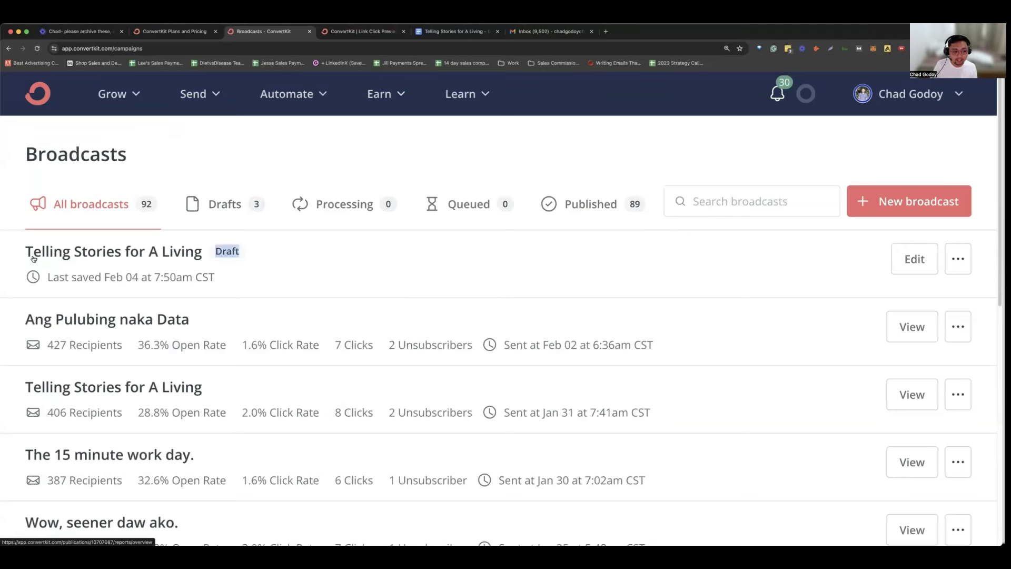